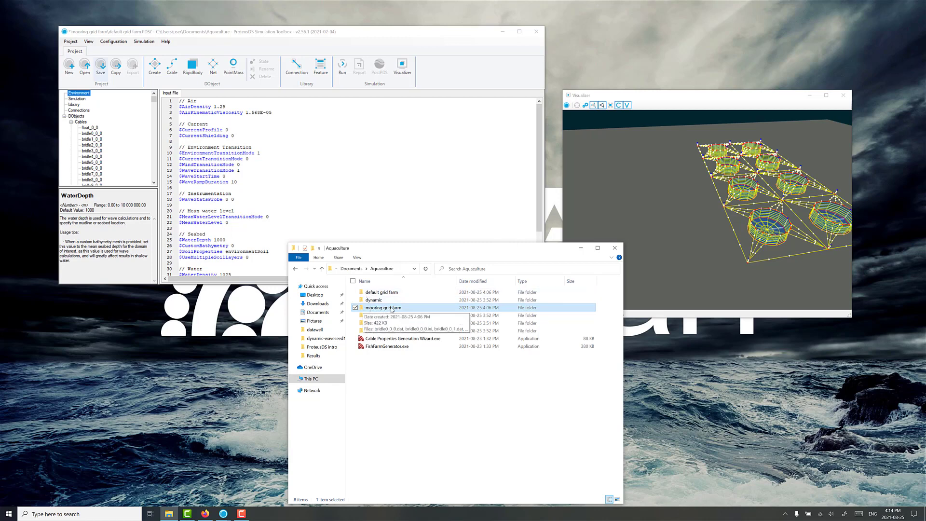
Minimize the Aquaculture folder window and tilt the grid farm to a side-on view
left_click(581, 248)
left_click_drag(662, 188, 664, 164)
left_click_drag(732, 169, 589, 198)
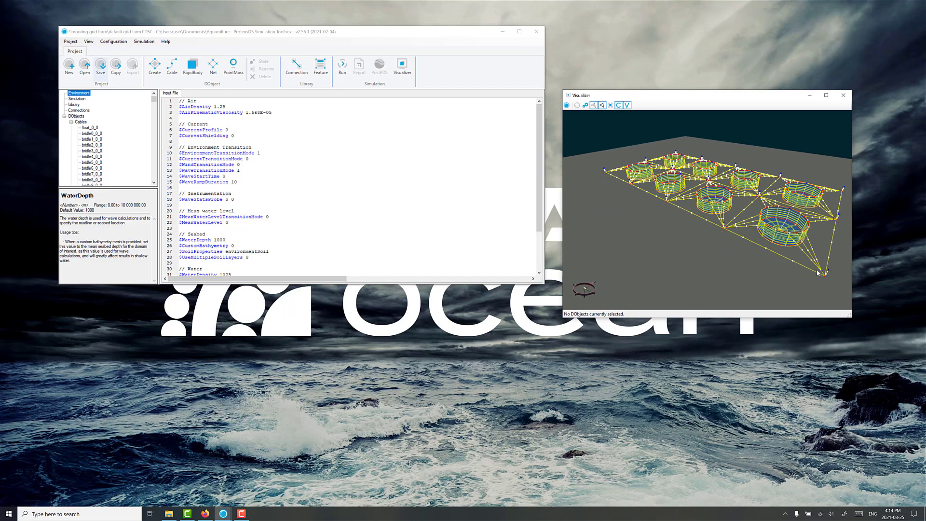
left_click_drag(797, 269, 726, 262)
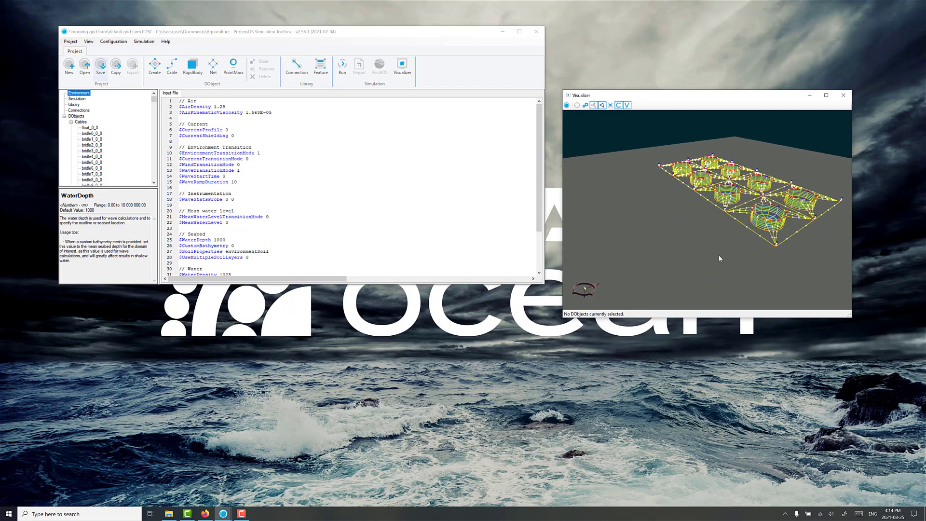
Change $WaterDepth in the Environment input file from 1000 to 30
left_click_drag(708, 260, 587, 211)
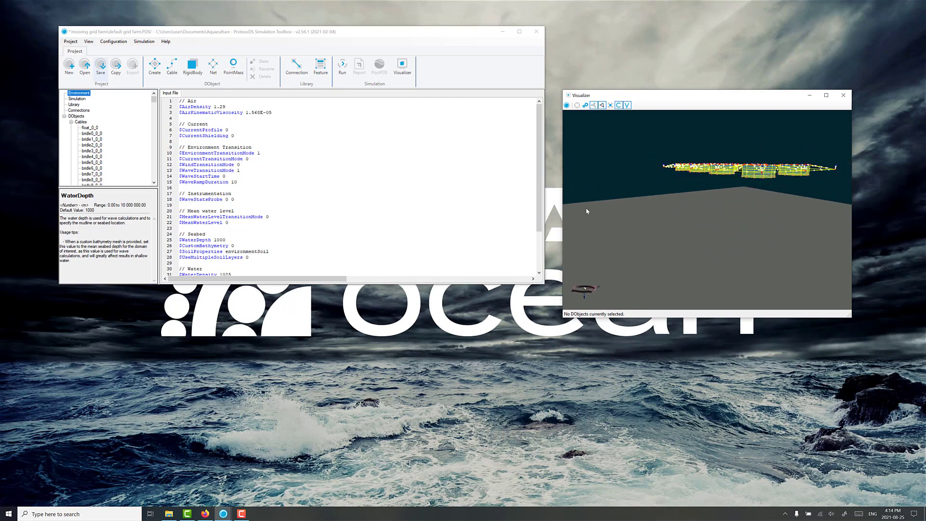
left_click(223, 240)
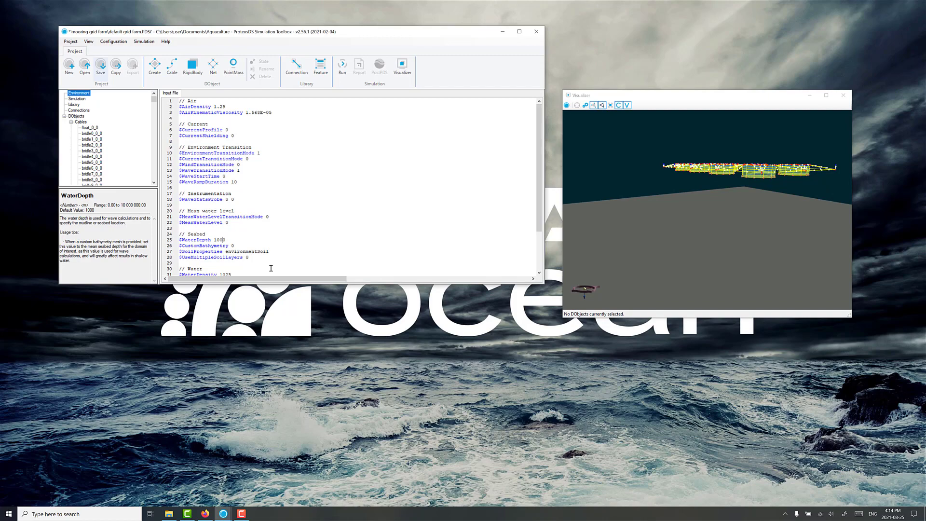
key("BackSpace")
key("BackSpace")
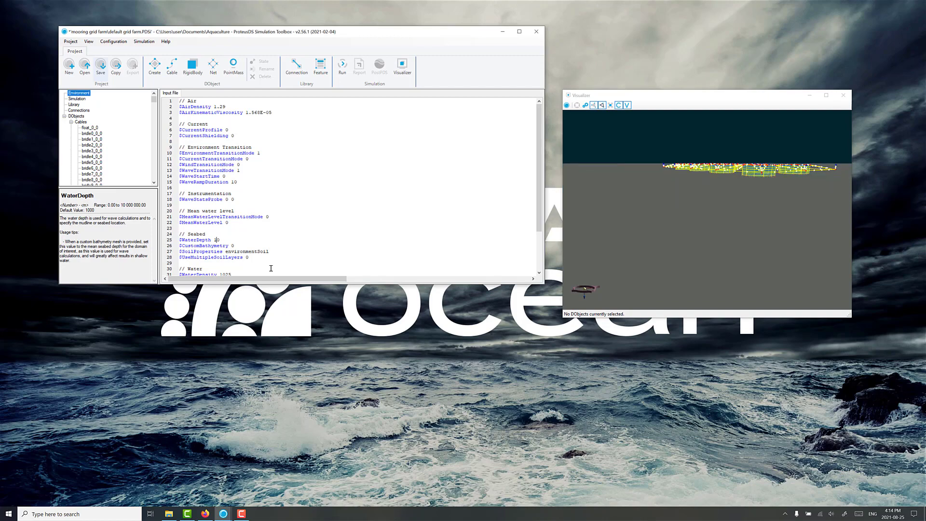
key("BackSpace")
type("3")
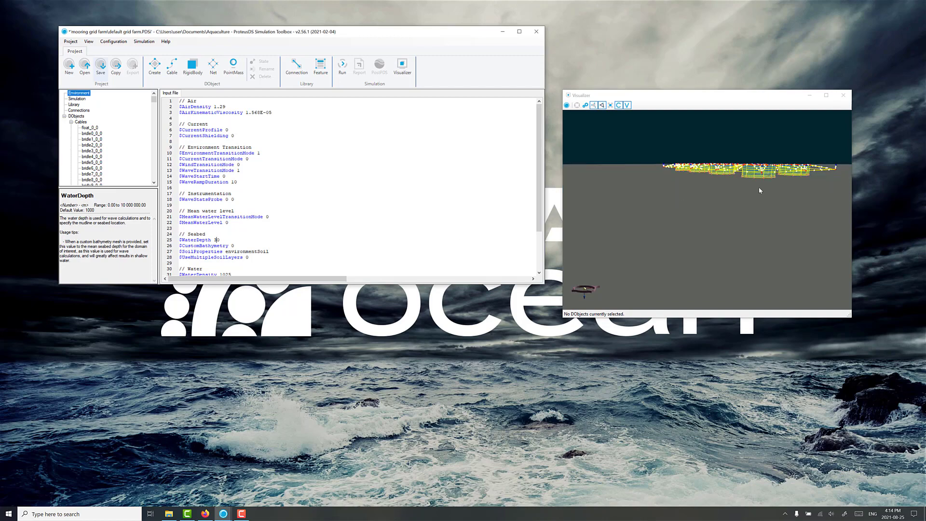
left_click_drag(759, 191, 631, 193)
scroll(643, 195, "up", 6)
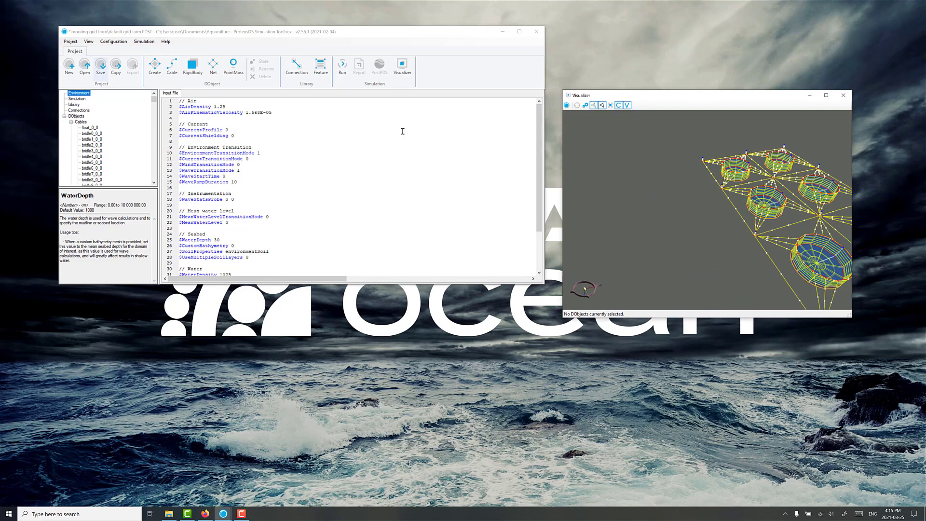
Orbit, pan and zoom the Visualizer in close to a cage bottom
left_click_drag(708, 208, 701, 169)
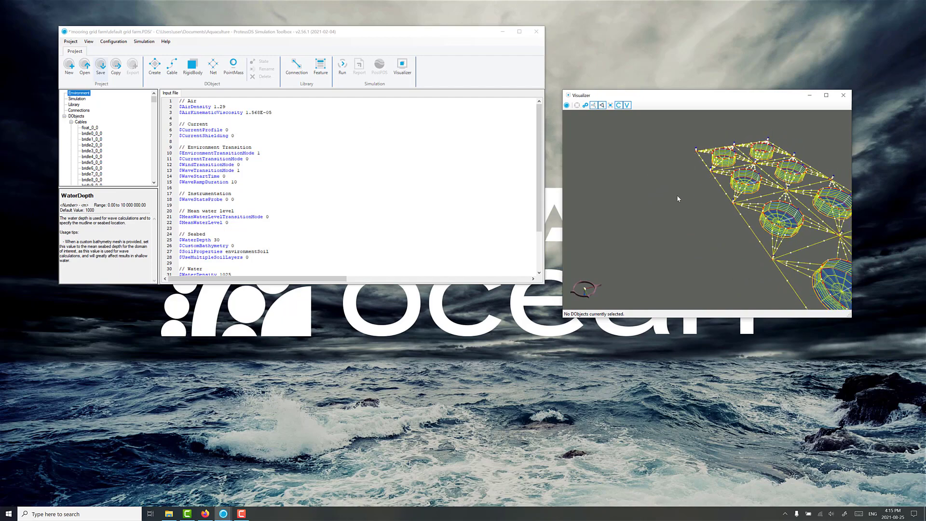
left_click_drag(757, 262, 740, 243)
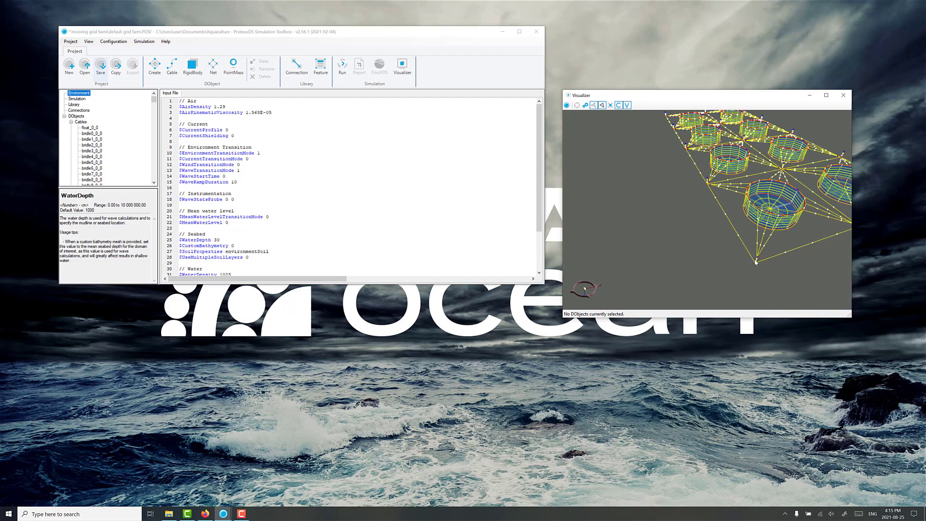
scroll(736, 258, "up", 3)
scroll(736, 258, "up", 3)
left_click_drag(733, 245, 698, 233)
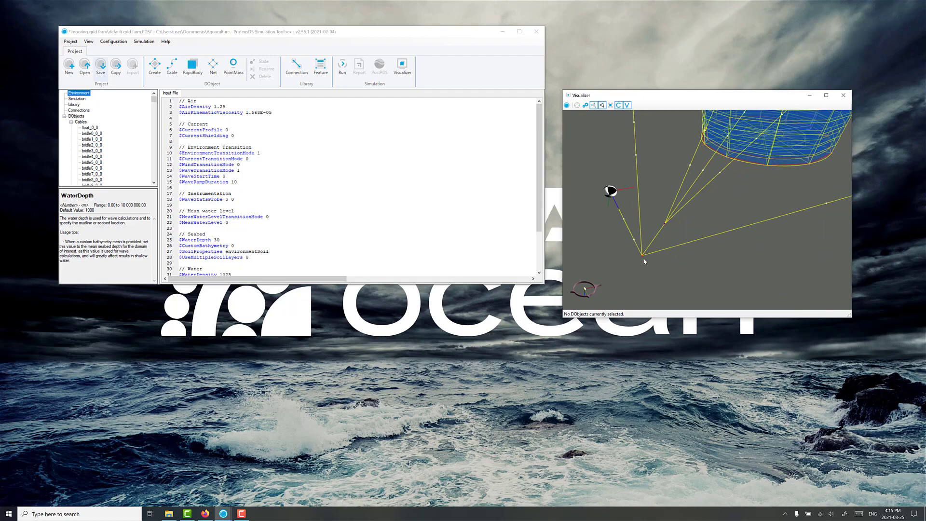
scroll(649, 249, "down", 5)
scroll(670, 225, "down", 3)
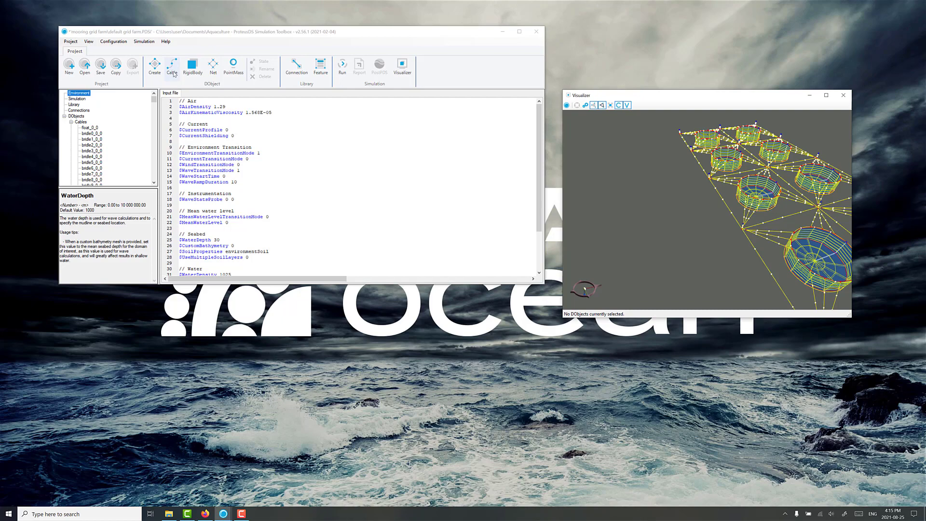
Tilt the cage grid top-down and zoom toward corner buoy line buoyLine_0_0
left_click_drag(593, 206, 696, 220)
scroll(680, 167, "up", 3)
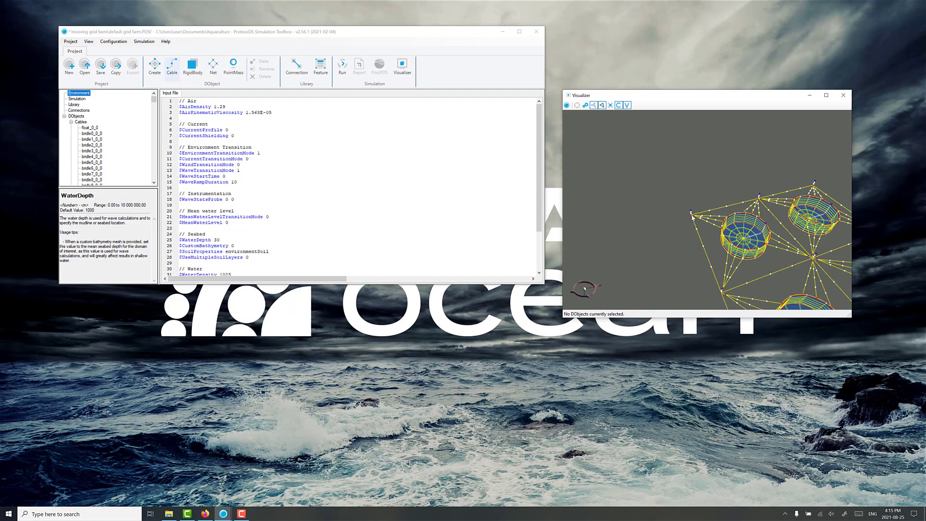
scroll(690, 224, "up", 2)
scroll(690, 224, "up", 2)
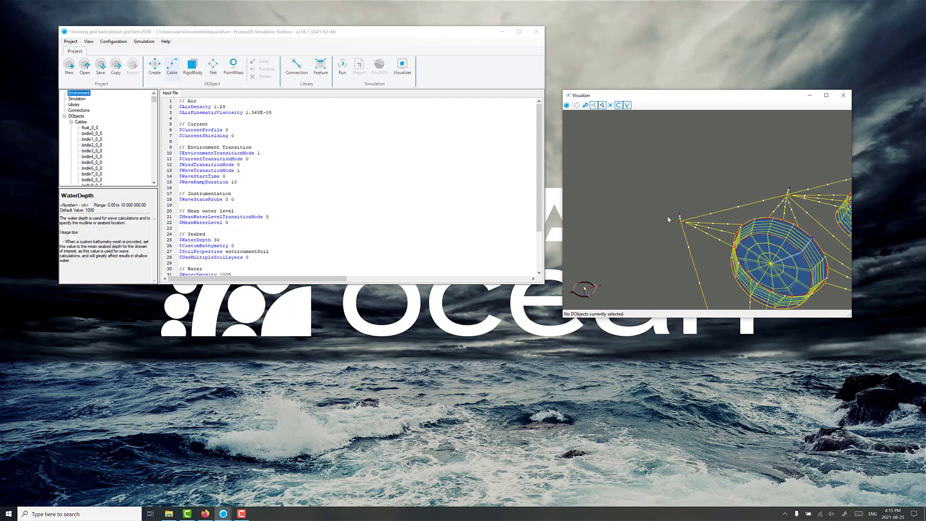
scroll(686, 236, "up", 4)
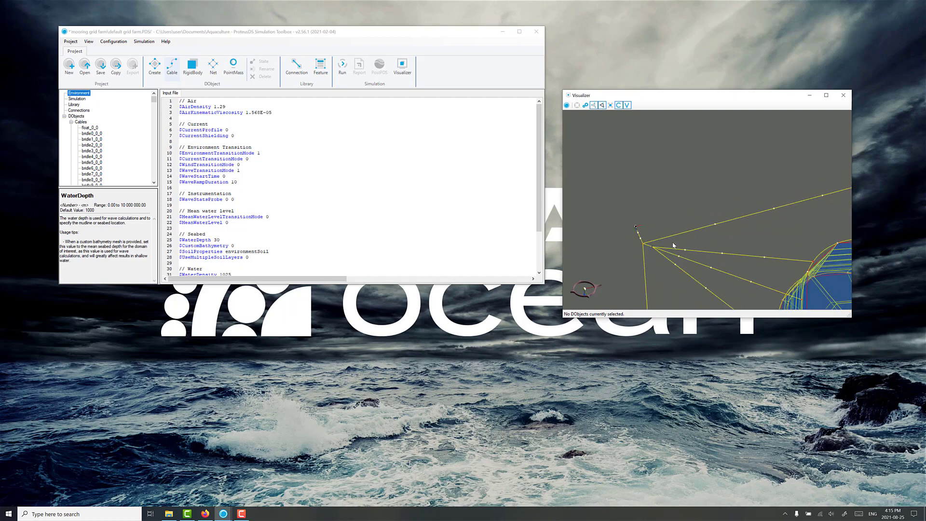
scroll(697, 217, "up", 3)
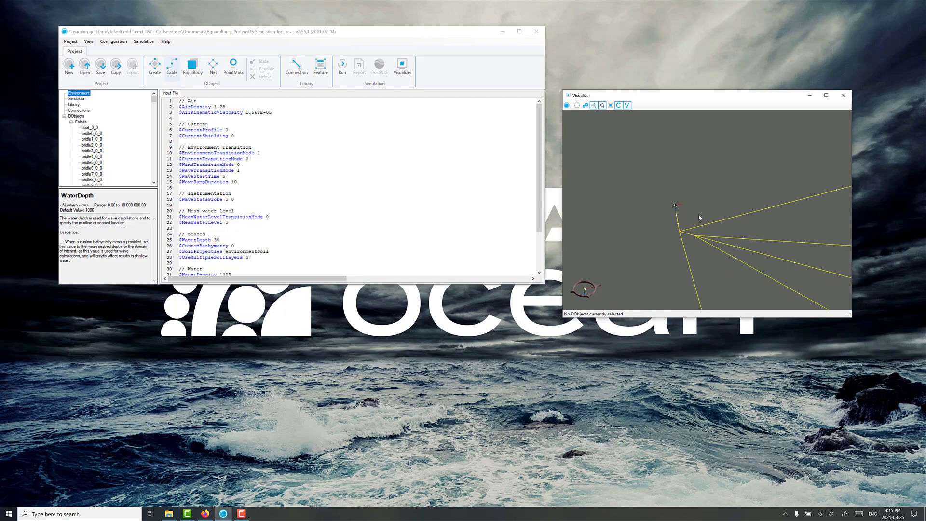
left_click(672, 226)
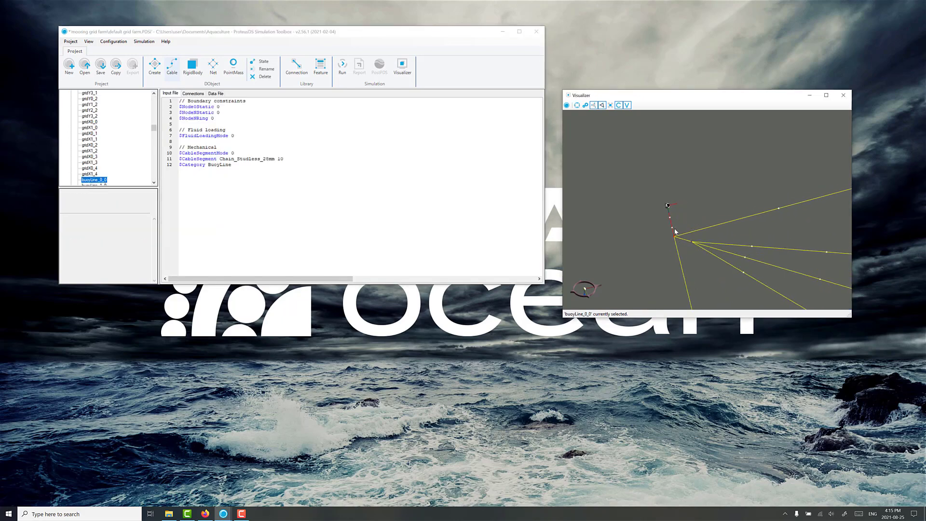
left_click(260, 61)
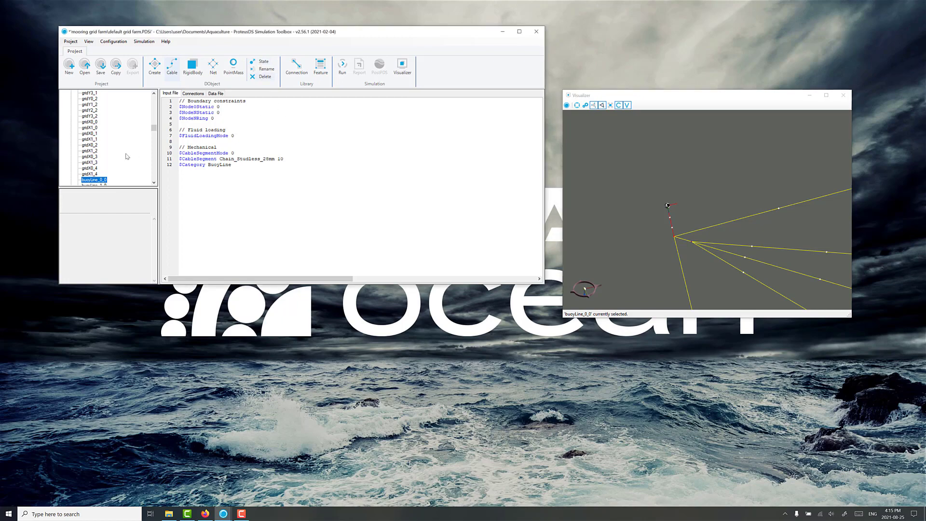
left_click(265, 62)
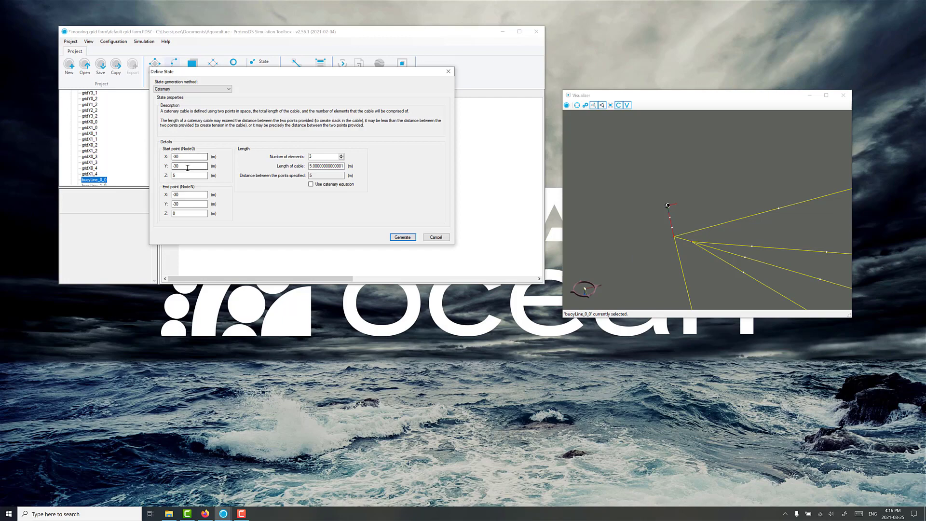
left_click(435, 236)
scroll(635, 237, "down", 5)
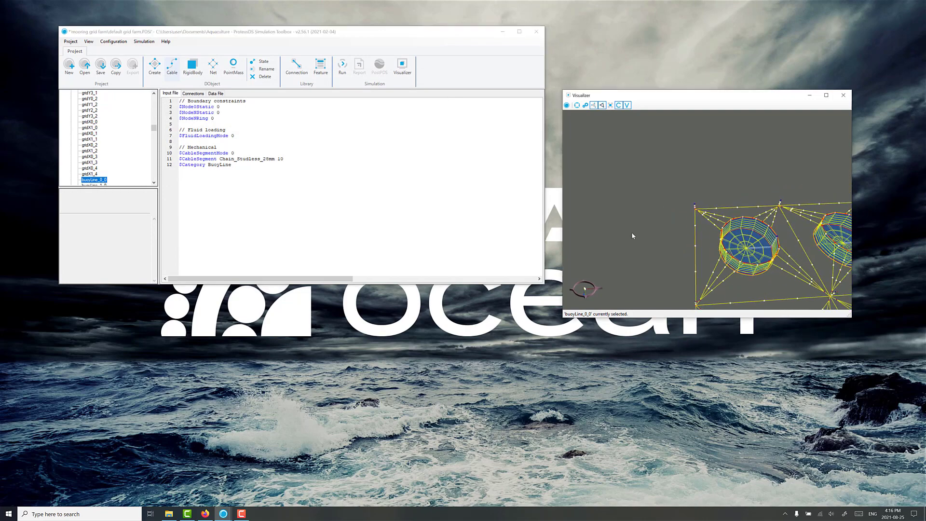
mouse_move(628, 234)
left_mouse_down()
mouse_move(626, 211)
mouse_move(642, 247)
mouse_move(635, 249)
left_mouse_up()
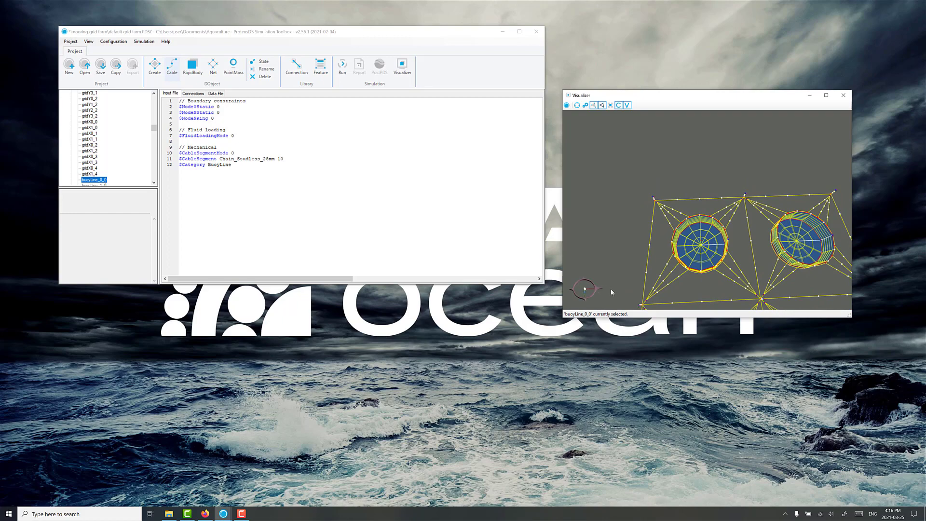
left_click_drag(610, 287, 622, 269)
left_click(241, 121)
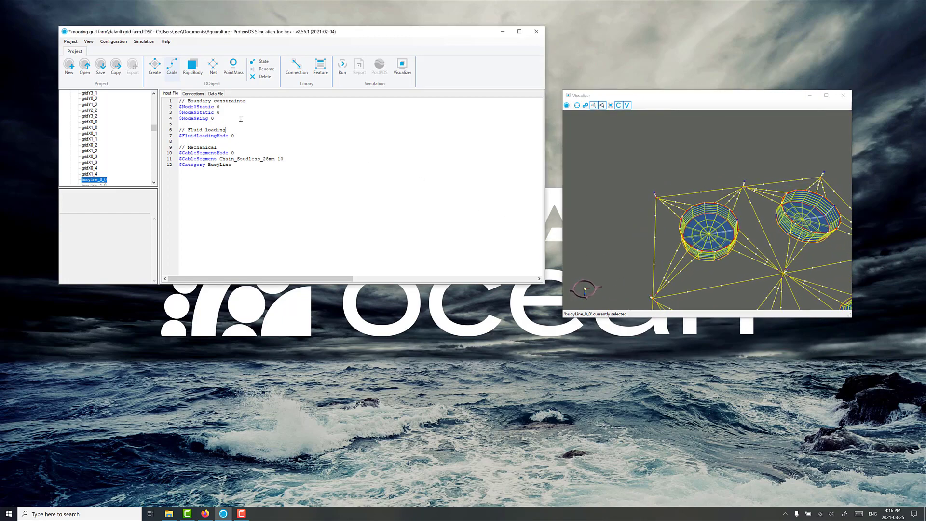
Create a new mooring cable object
left_click(172, 72)
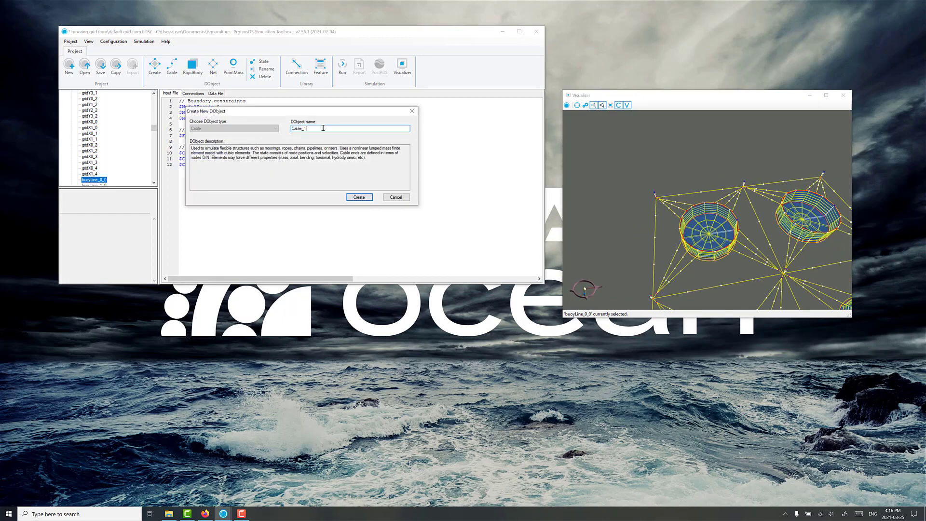
type("mooring")
left_click(359, 197)
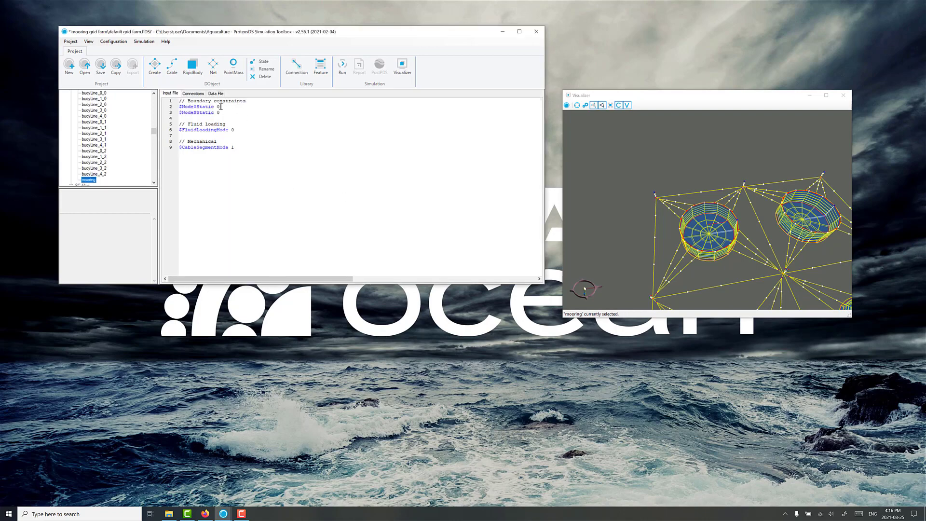
left_click_drag(656, 217, 666, 198)
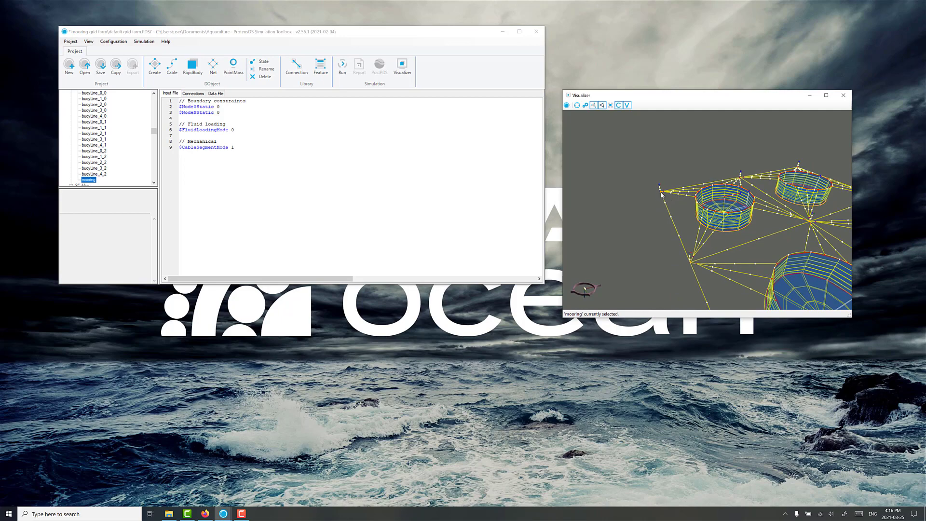
Set $NodeNStatic to 1 on line 3 and keep $CableSegmentMode at 1
left_click(219, 113)
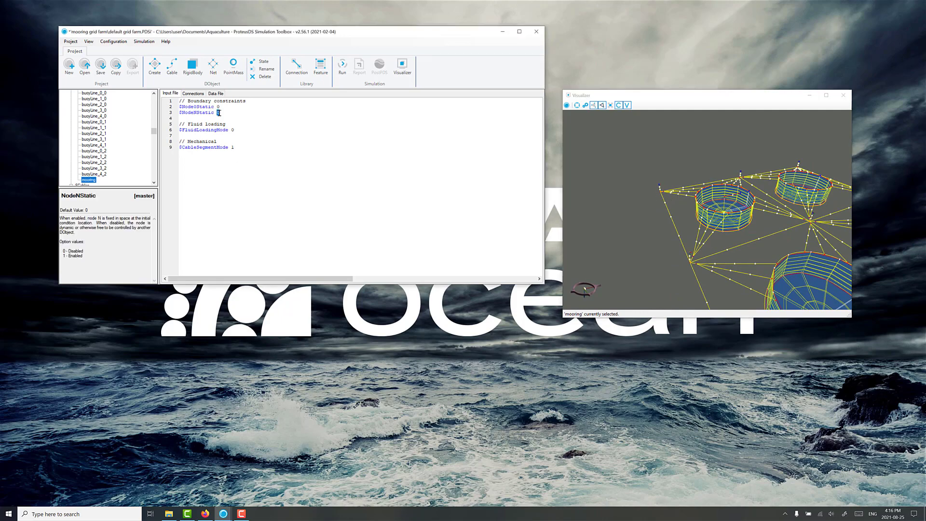
type("1")
left_click(241, 148)
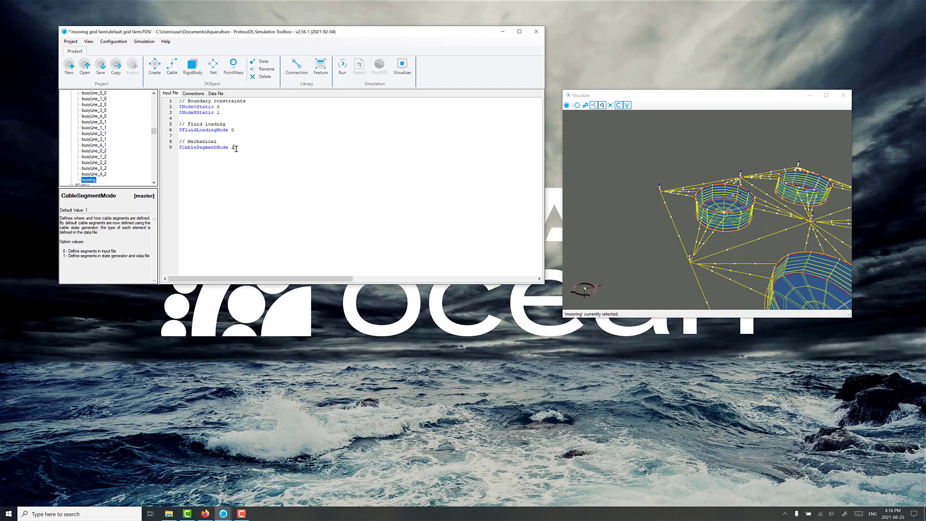
key("BackSpace")
In the mooring cable state editor, set Node 0 to X -30, Y 30, Z 5
left_click(264, 63)
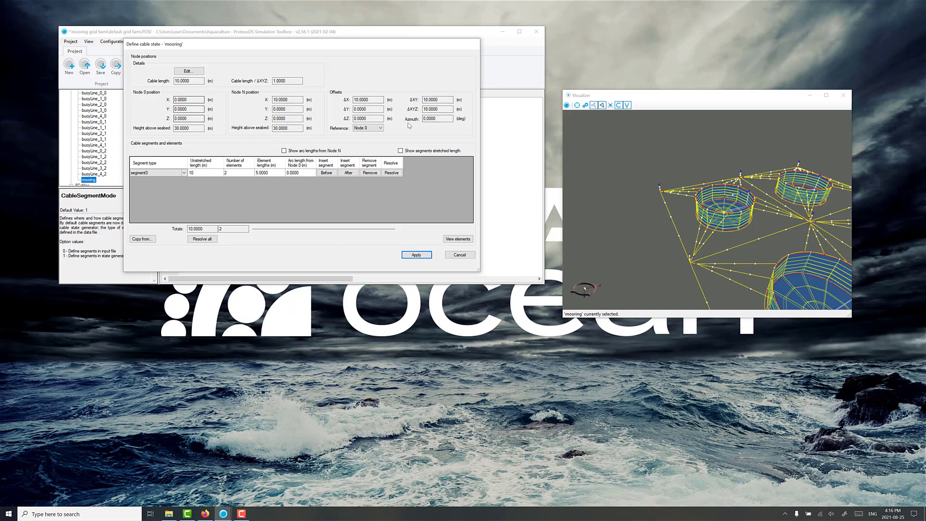
left_click(187, 71)
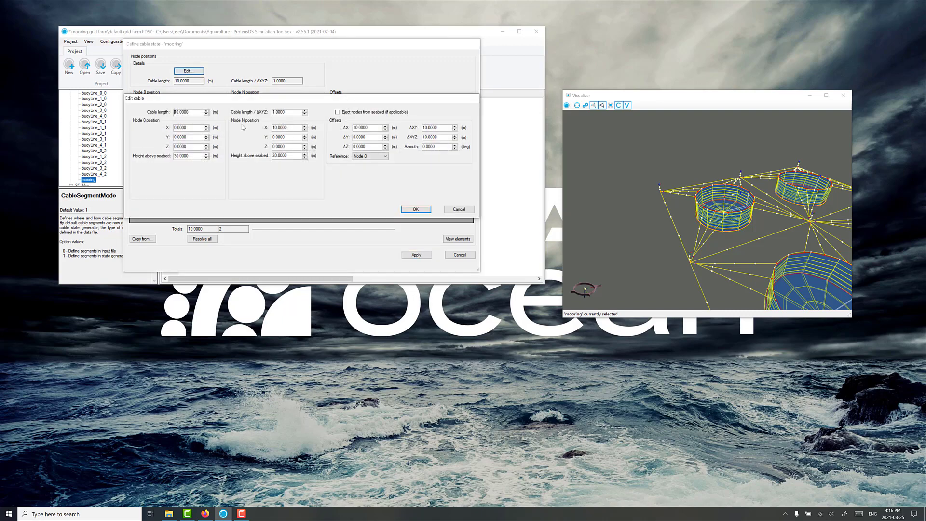
double_click(192, 129)
type("-30")
key("Tab")
double_click(176, 146)
type("5.0000")
left_click(292, 148)
Edit Node N's height above seabed to bring it onto the seabed
left_click(288, 128)
left_click_drag(291, 156, 273, 158)
type("4")
Set the mooring line's ΔXYZ to 150 m at azimuth 180
left_click(436, 137)
type("1")
left_click(446, 150)
left_click_drag(438, 146, 404, 150)
type("180")
left_click(447, 138)
Set cable length to 150 m and enable ejecting nodes from the seabed
double_click(192, 112)
type("150")
left_click(288, 113)
left_click(343, 113)
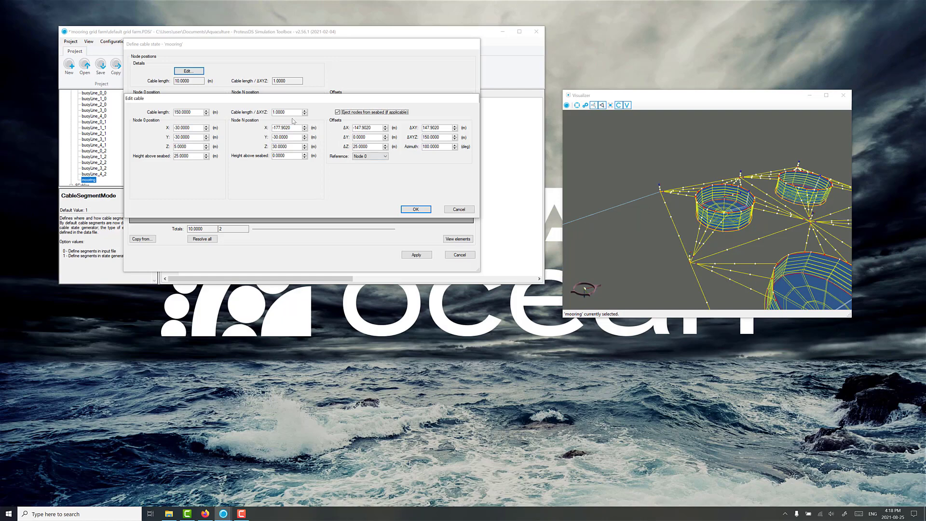
Set the cable length to ΔXYZ ratio to 1.01, giving 151.5 m of cable
left_click(278, 113)
left_click(191, 112)
left_click(304, 111)
left_click(304, 111)
left_click(304, 114)
left_click(304, 114)
left_click(304, 114)
double_click(267, 114)
type("1.0")
left_click(288, 137)
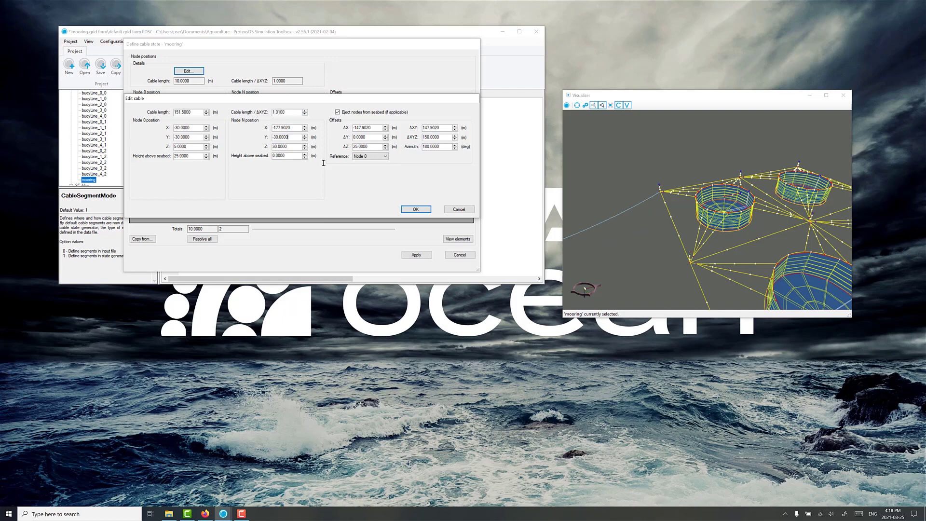
Accept the end positions and adjust the cable length to 151.446 m
left_click(415, 209)
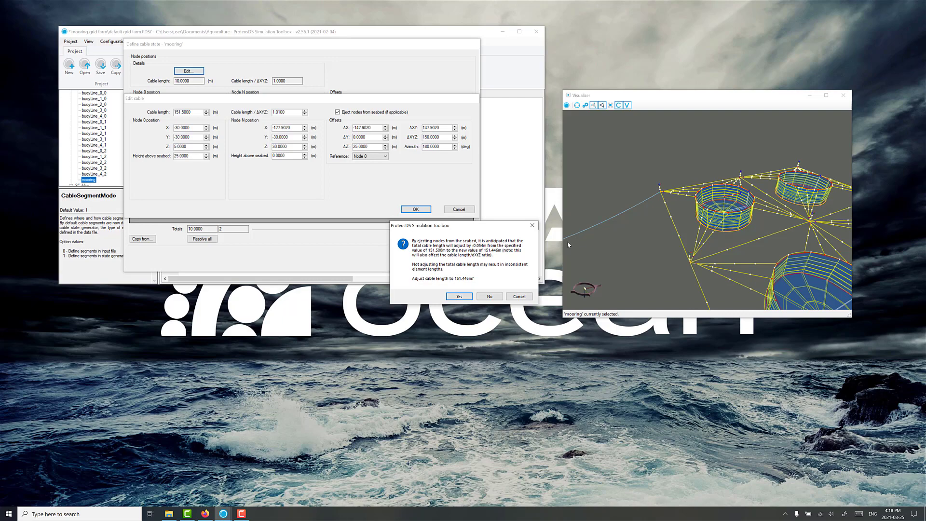
left_click(460, 296)
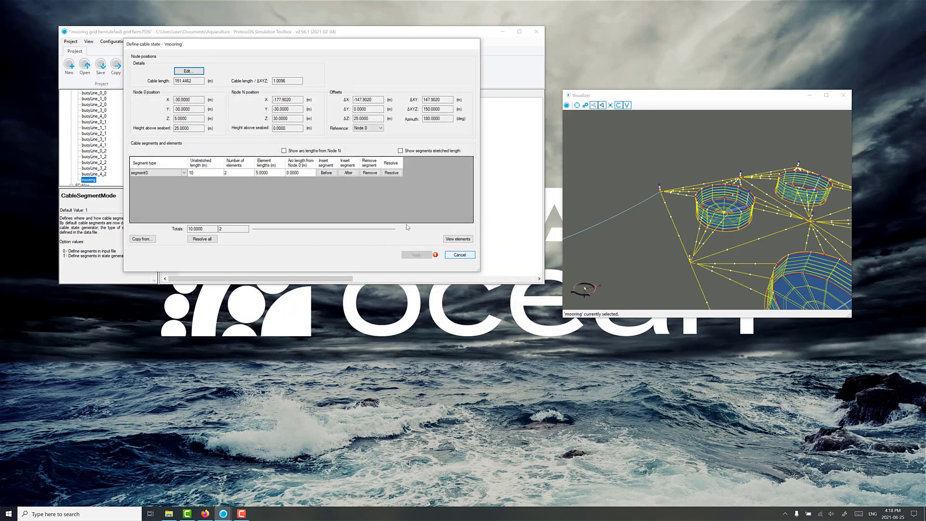
left_click_drag(293, 81, 273, 81)
Give the segment 12 elements, resolve its length, and apply the cable state
left_click(242, 175)
left_click(218, 173)
left_click(236, 175)
key("shift+Tab")
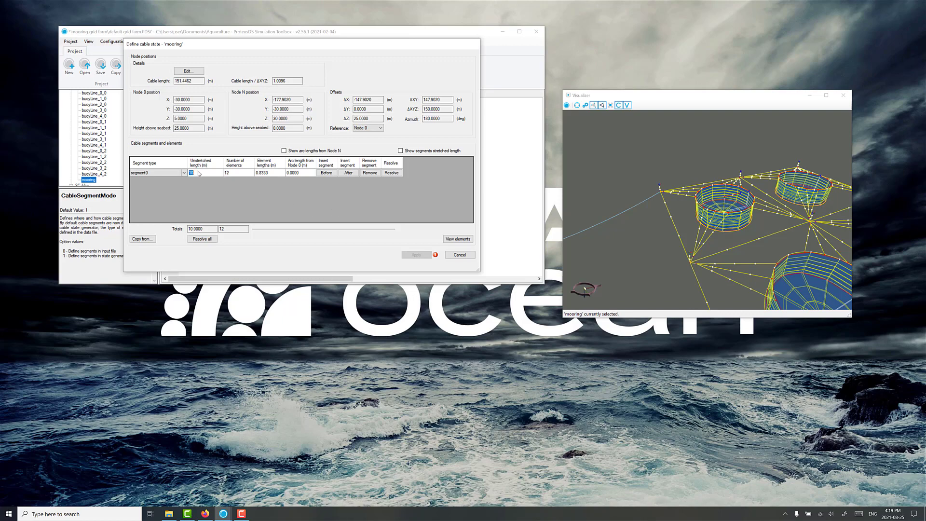
left_click(390, 173)
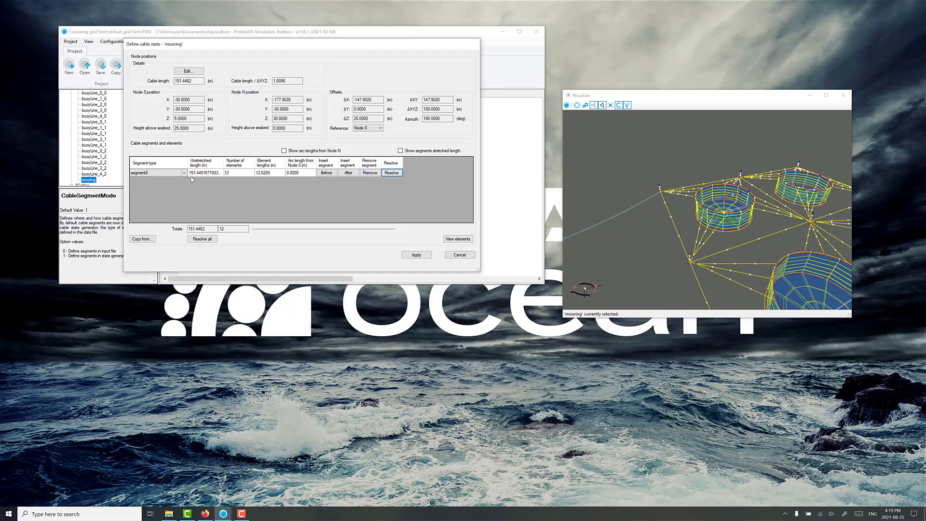
left_click(416, 255)
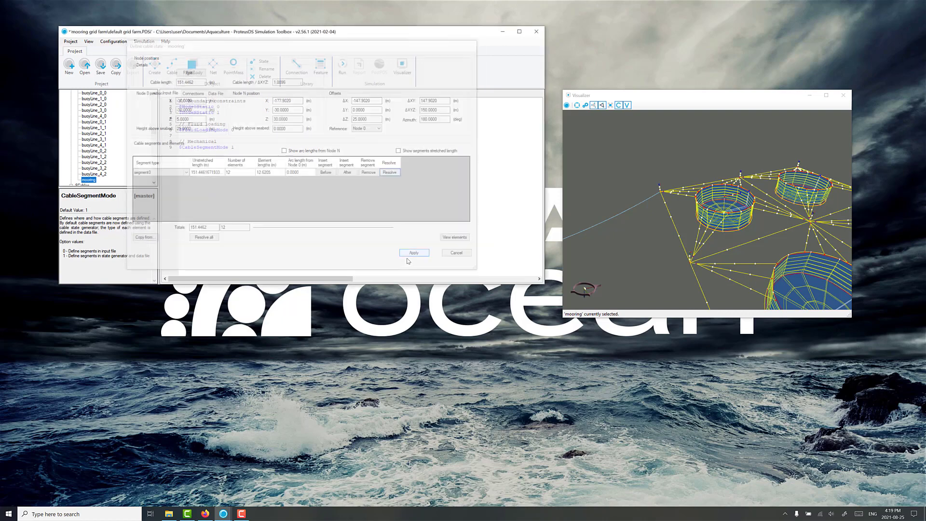
Zoom out and orbit to show the whole grid farm with the red mooring line
scroll(633, 223, "down", 5)
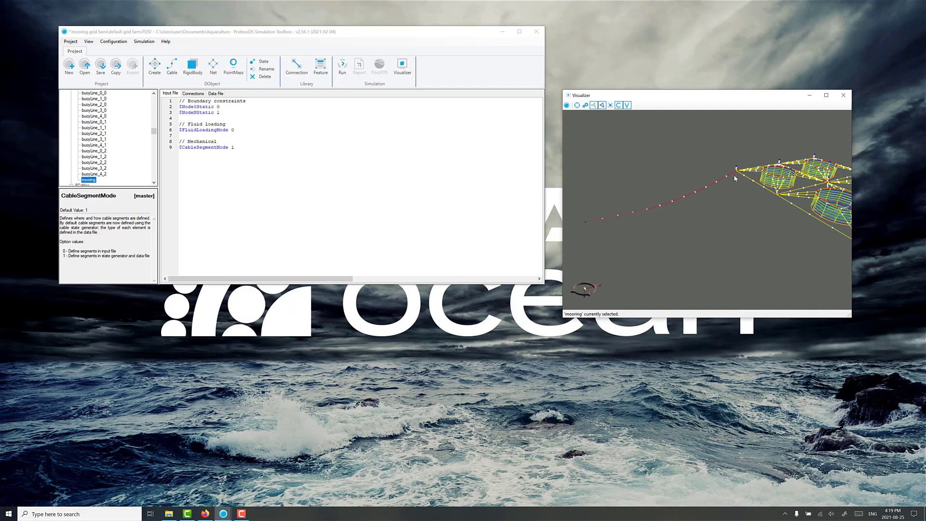
left_click_drag(735, 180, 700, 200)
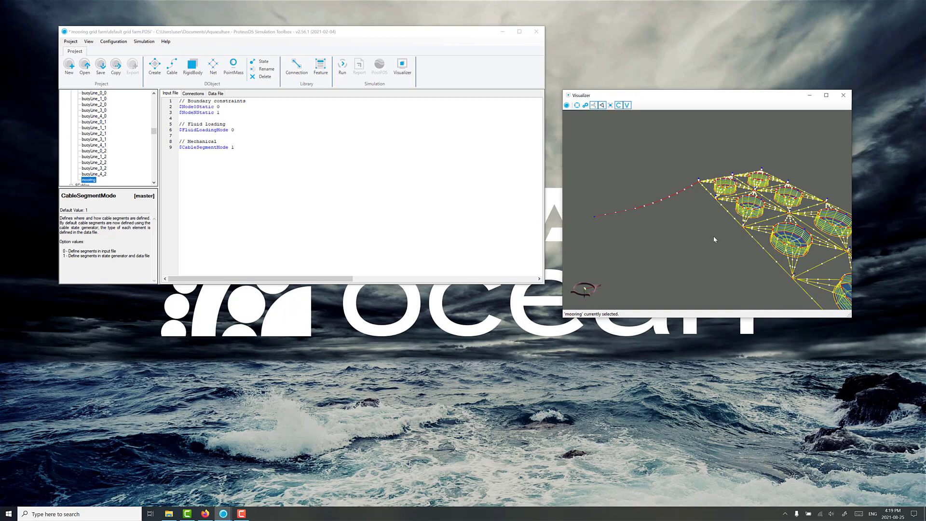
left_click_drag(685, 226, 697, 232)
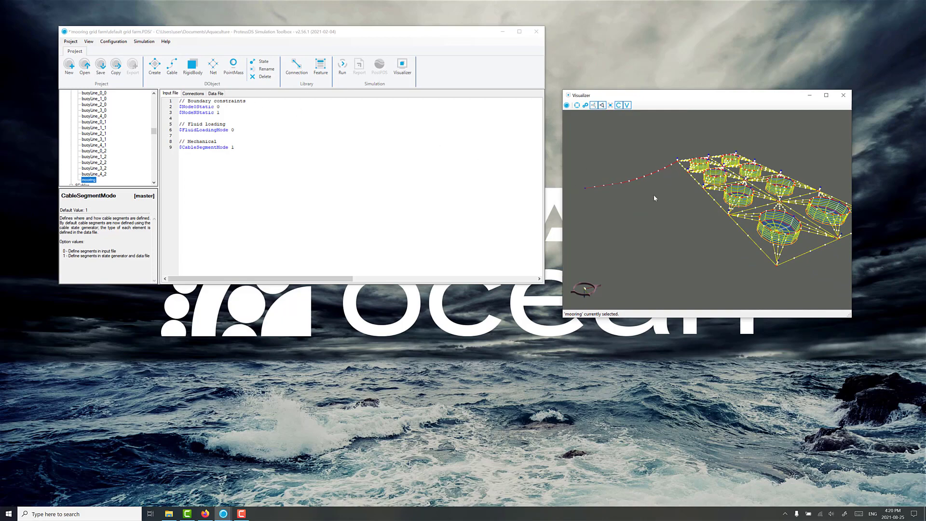
Duplicate mooring as mooring_1 with a 60 m Y offset and no duplicated connections
left_click(674, 206)
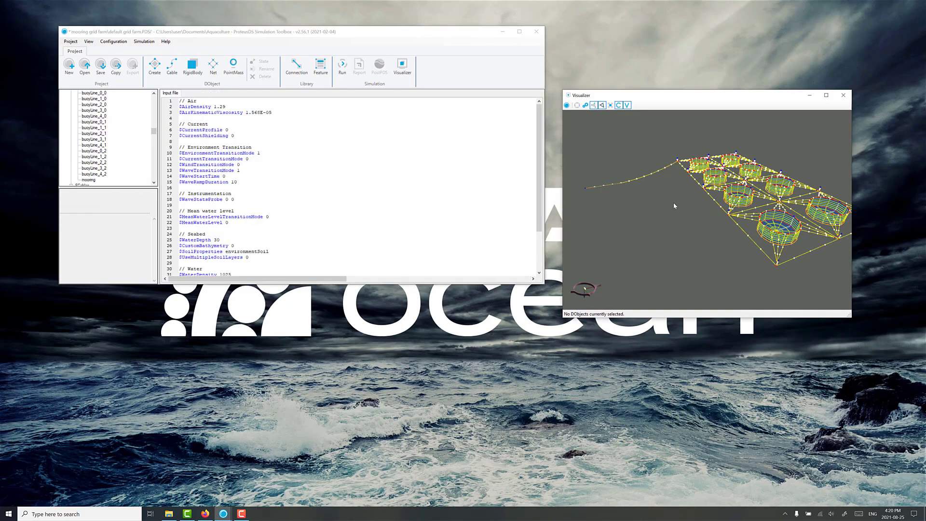
left_click(648, 177)
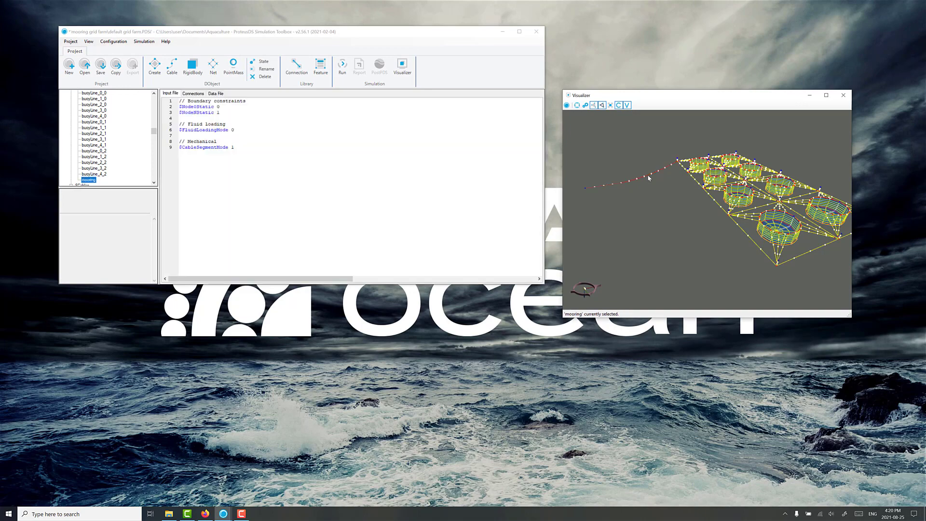
left_click(107, 43)
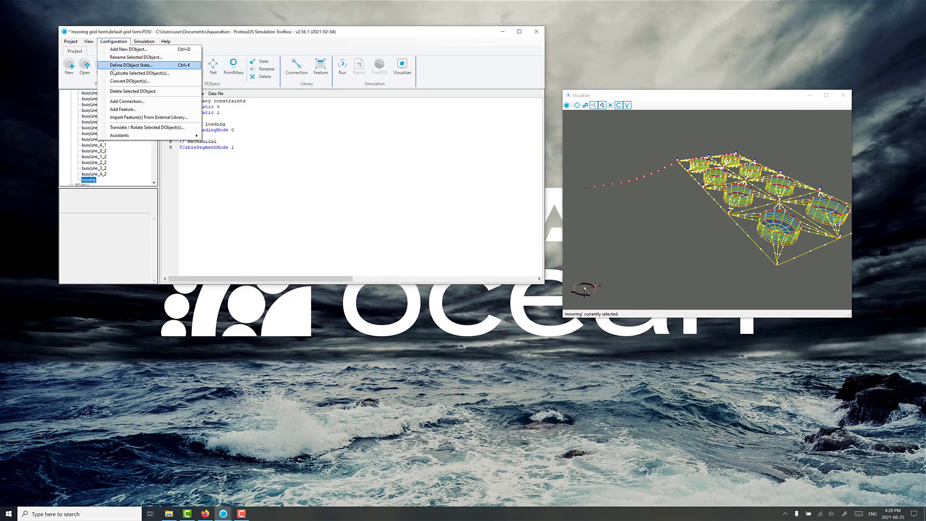
left_click(121, 73)
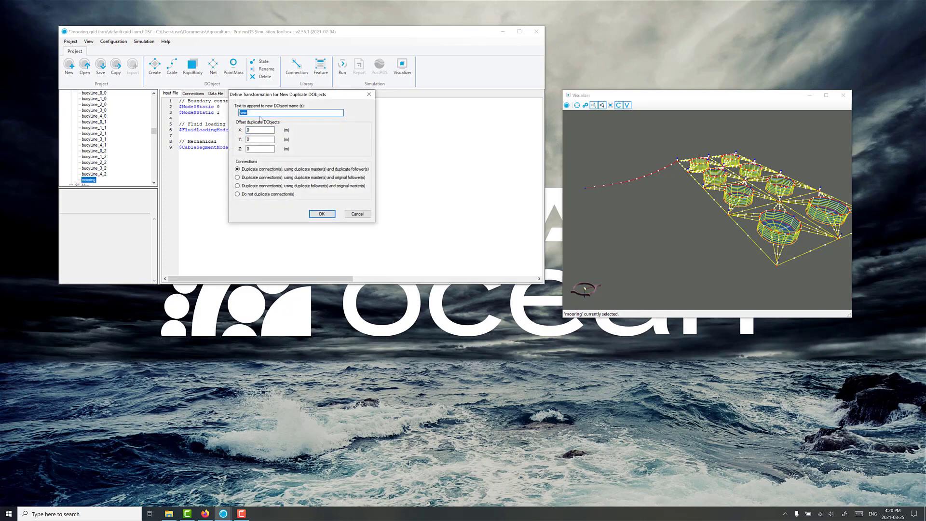
type("1")
left_click(260, 141)
left_click(260, 195)
left_click(322, 214)
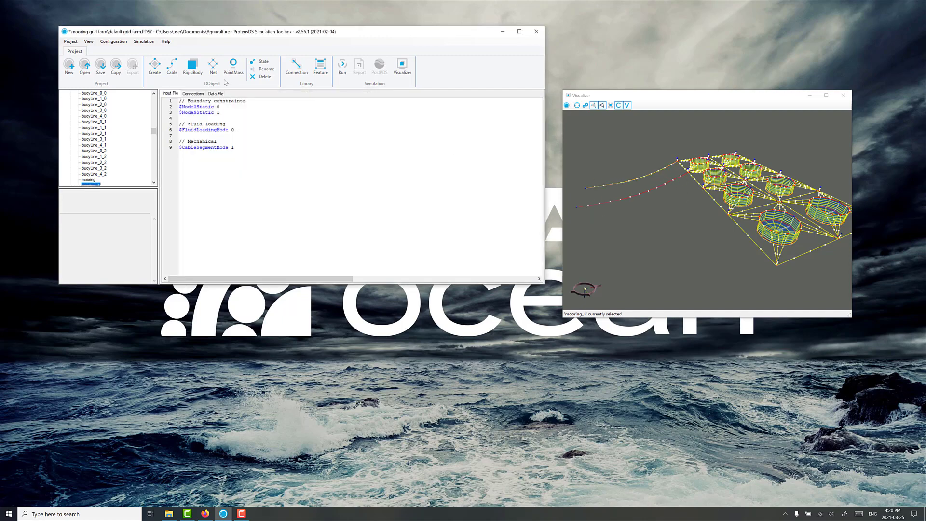
Duplicate the mooring line as mooring_1_2, offset 60 m in Y, without duplicating connections
left_click(113, 42)
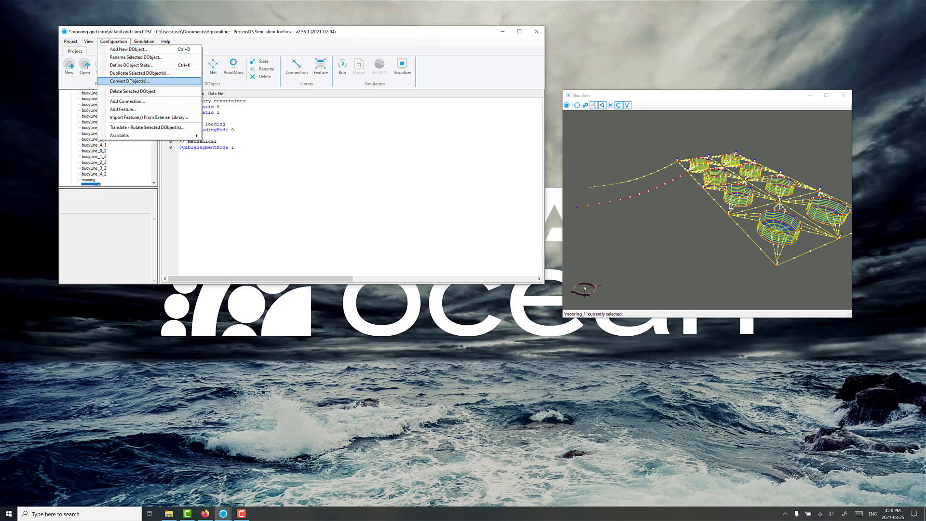
left_click(130, 73)
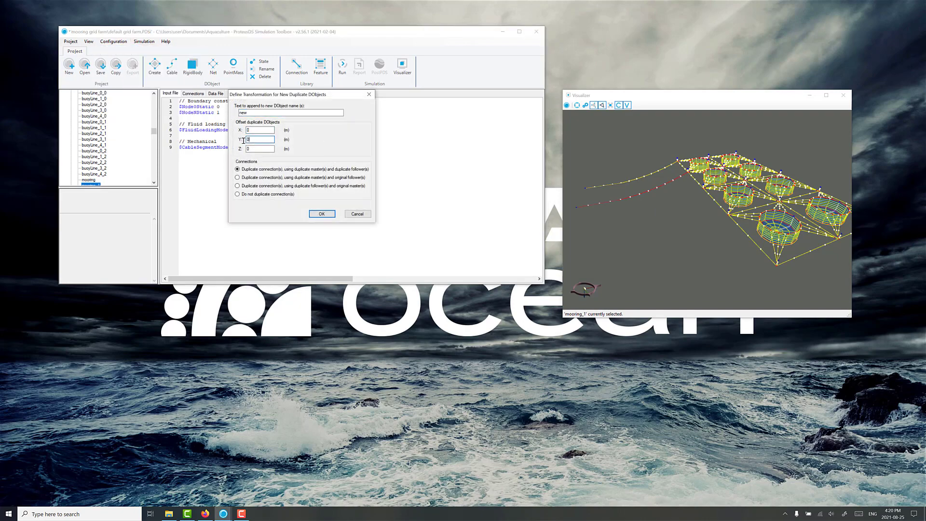
double_click(240, 140)
type("60")
left_click(265, 194)
double_click(254, 112)
type("2")
left_click(322, 213)
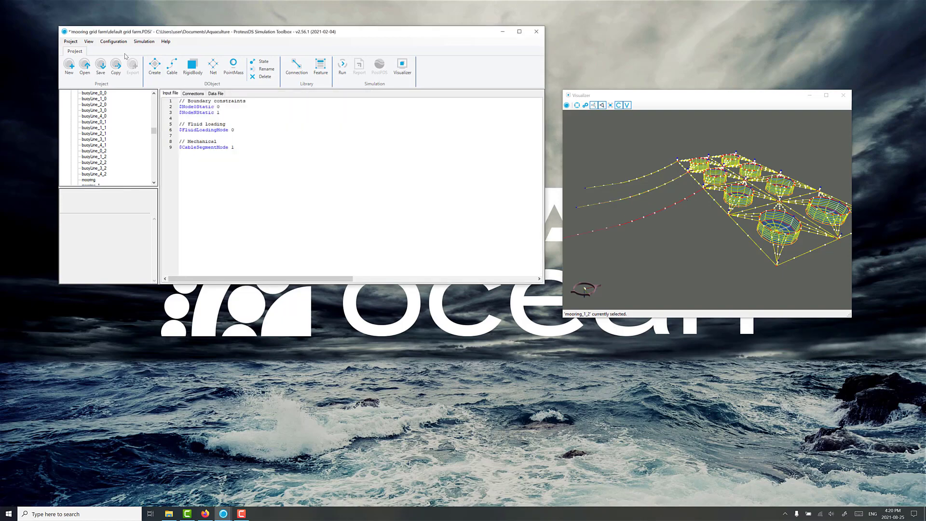
Duplicate mooring_1_2 as mooring_1_2_3, another 60 m further in Y, without connections
left_click(112, 42)
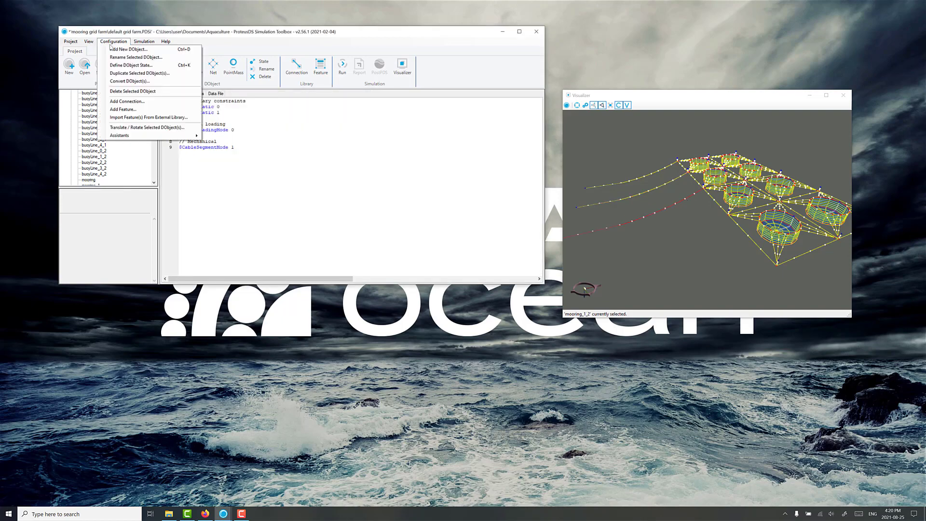
left_click(126, 74)
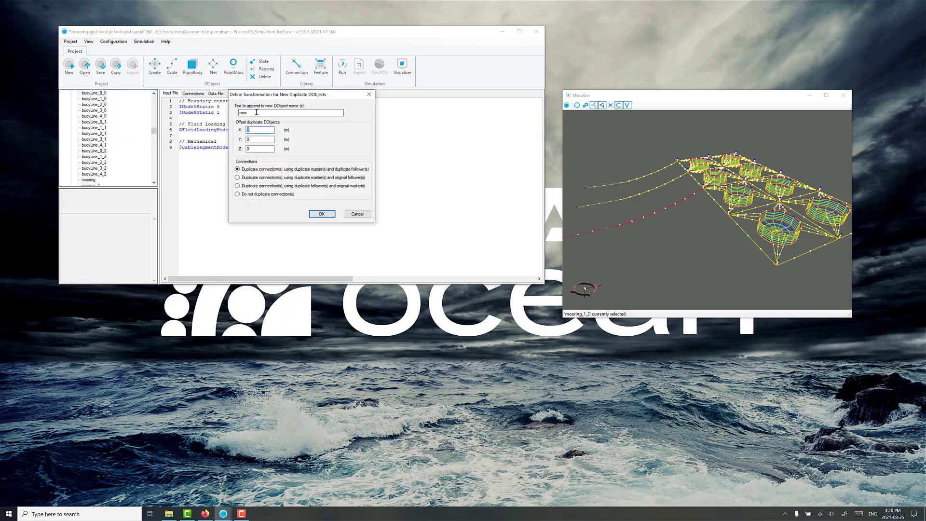
type("new")
key("shift+Home")
type("3")
key("Tab")
key("Tab")
type("60")
left_click(263, 194)
left_click(329, 215)
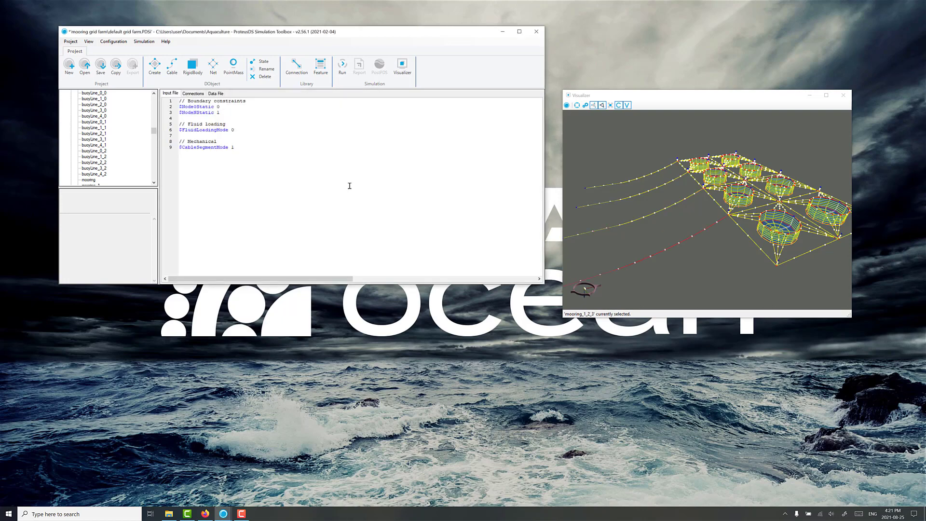
Duplicate mooring_1_2_3 as mooring_1_2_3_4 at a 60 m Y offset, leaving connections out
left_click(114, 41)
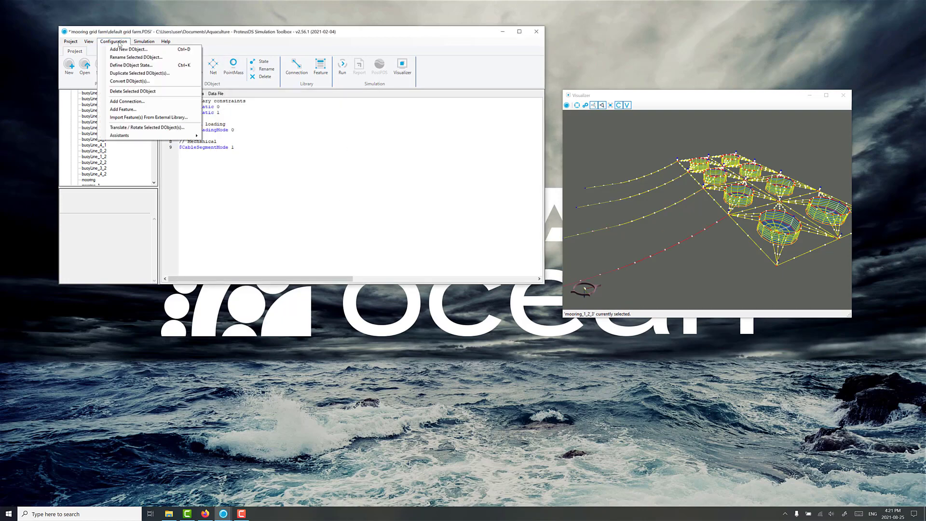
left_click(125, 77)
type("4")
left_click(253, 140)
type("60")
left_click(270, 194)
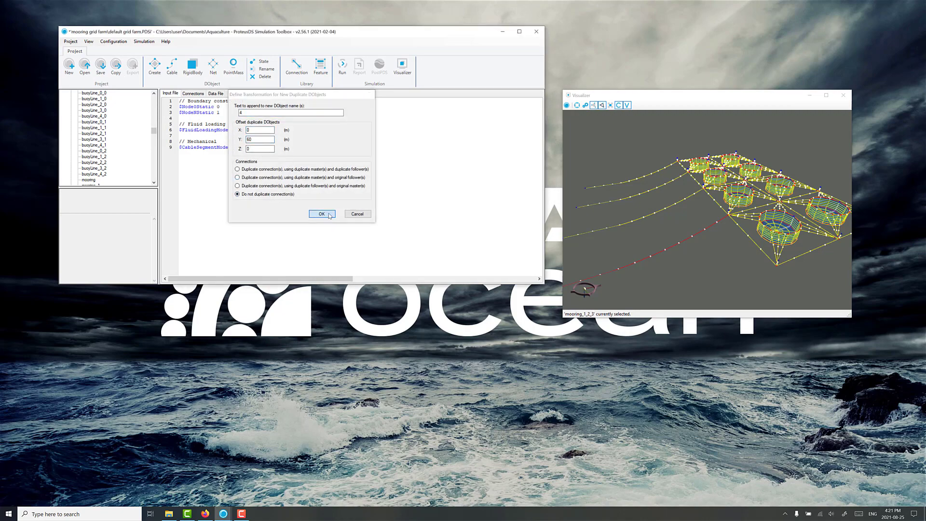
left_click(321, 213)
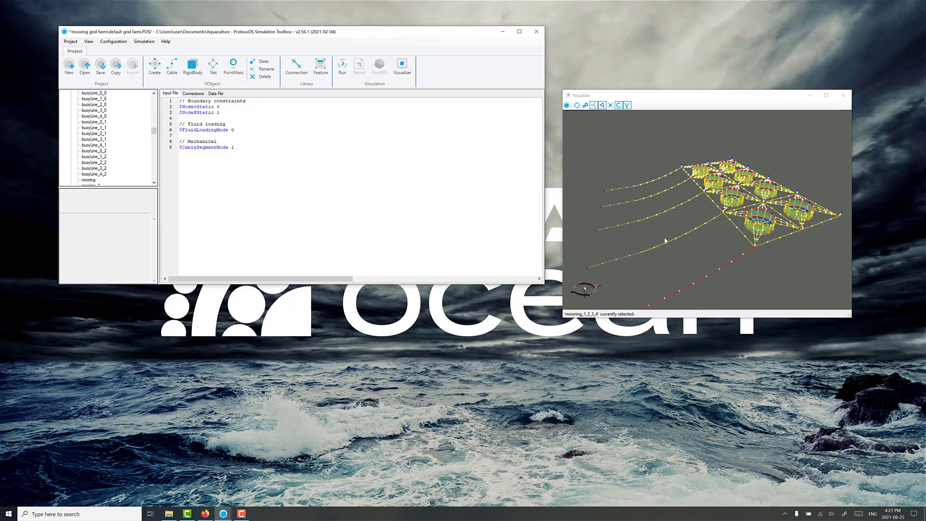
mouse_move(663, 240)
left_mouse_down()
mouse_move(656, 235)
mouse_move(709, 250)
mouse_move(748, 247)
mouse_move(688, 247)
mouse_move(678, 234)
left_mouse_up()
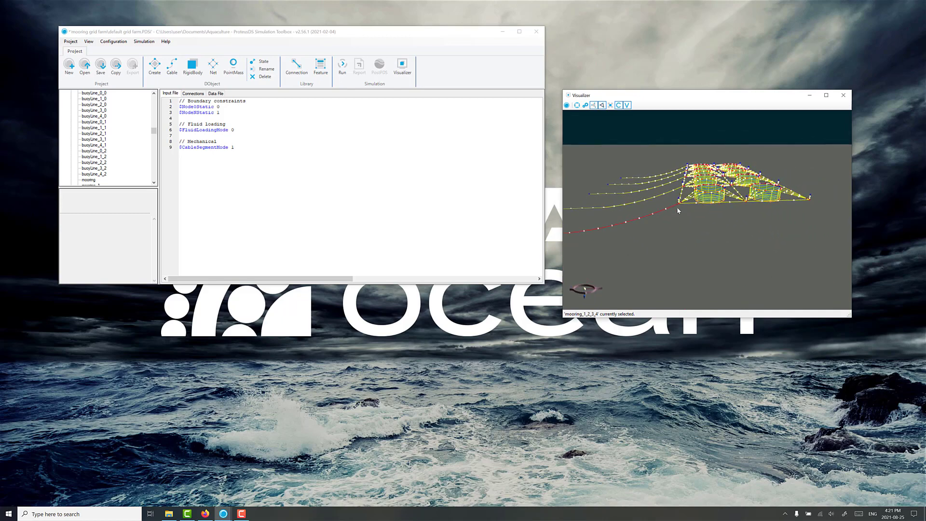
left_click_drag(803, 224, 774, 244)
Rename mooring_1_2 to mooring_2
scroll(104, 145, "down", 3)
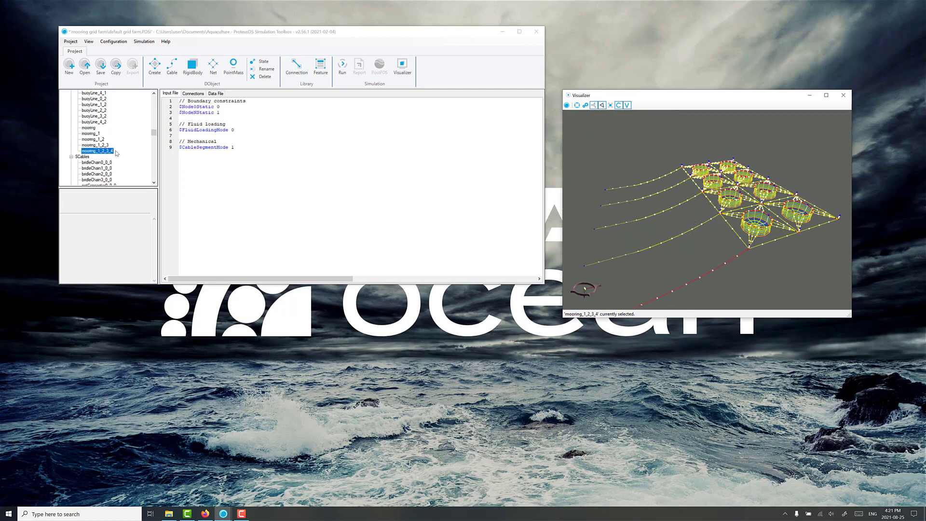
left_click(102, 140)
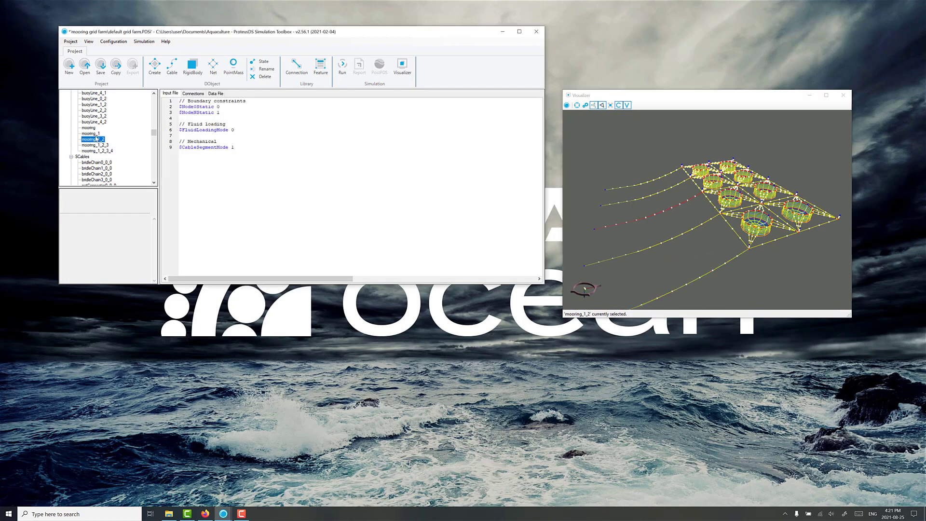
left_click(96, 134)
left_click(96, 139)
left_click(263, 68)
left_click(304, 152)
key("BackSpace")
key("BackSpace")
left_click(300, 169)
Rename mooring_1_2_3 to mooring_3
left_click(263, 69)
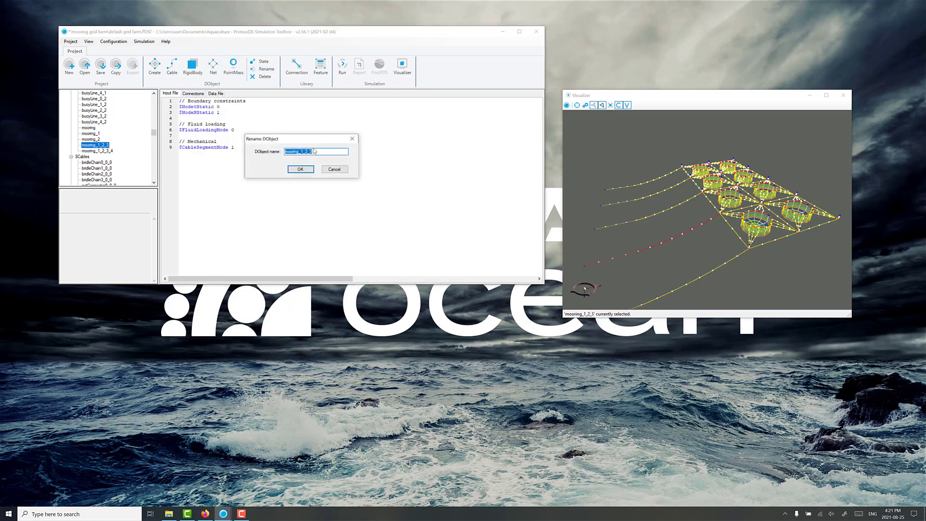
left_click(302, 153)
key("BackSpace")
key("BackSpace")
left_click(296, 169)
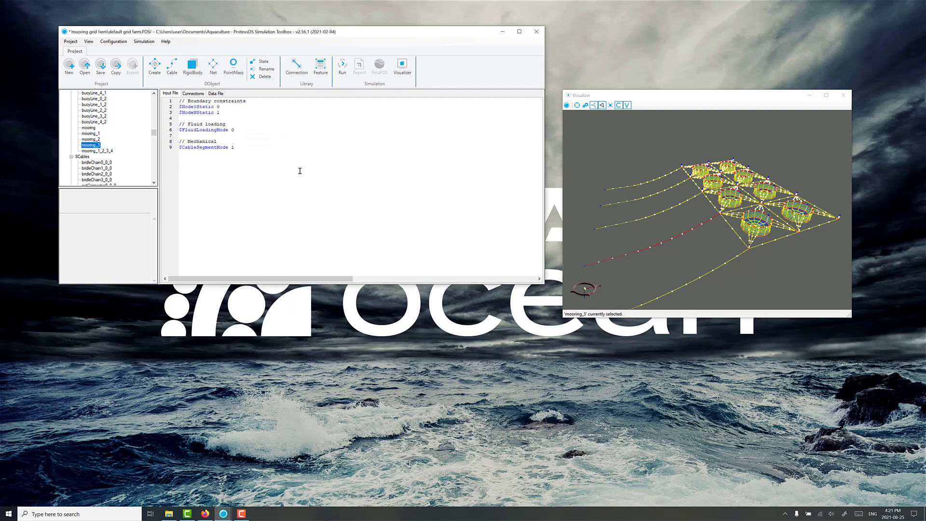
Rename mooring_1_2_3_4 to mooring_4 by deleting its 1_2_3_ part
left_click(98, 151)
left_click(264, 69)
left_click(303, 152)
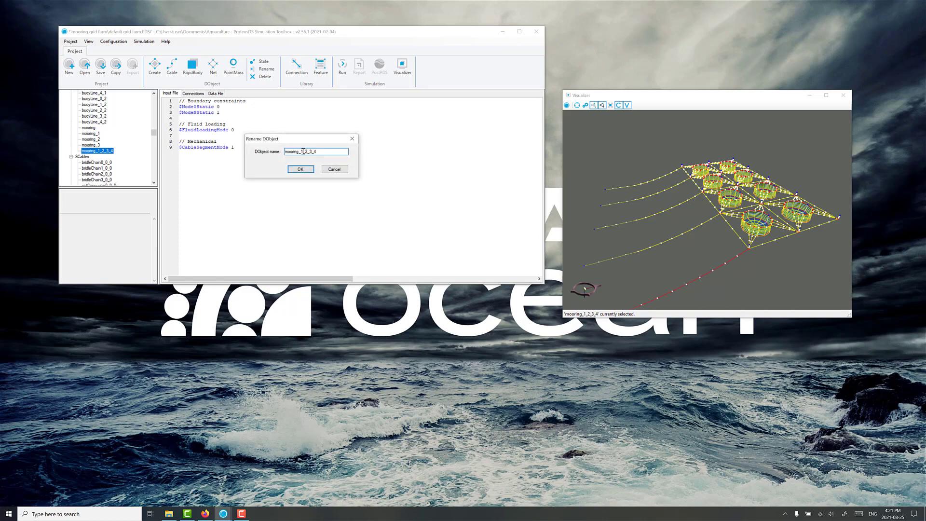
left_click_drag(302, 152, 312, 153)
key("BackSpace")
left_click(300, 170)
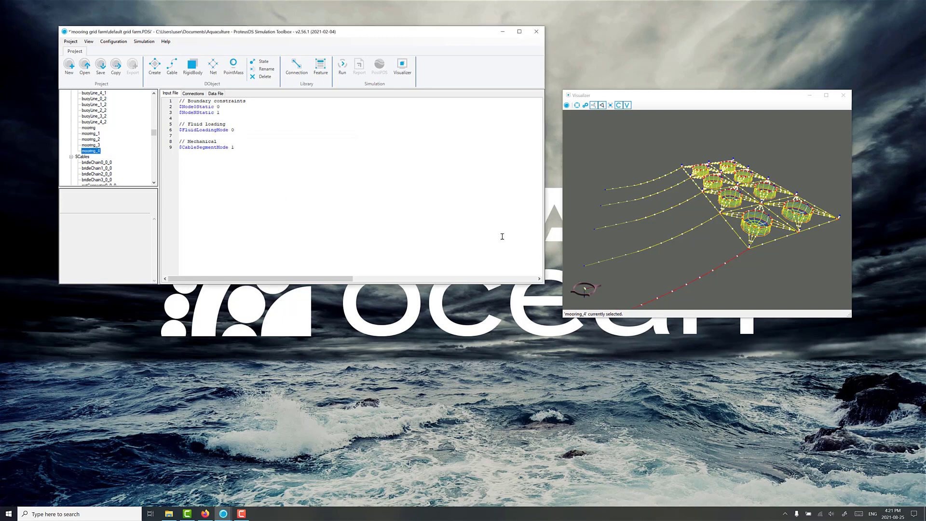
Check the CableSegmentMode help, tilt the view toward the nets, and select buoyLine_4_2
left_click(256, 172)
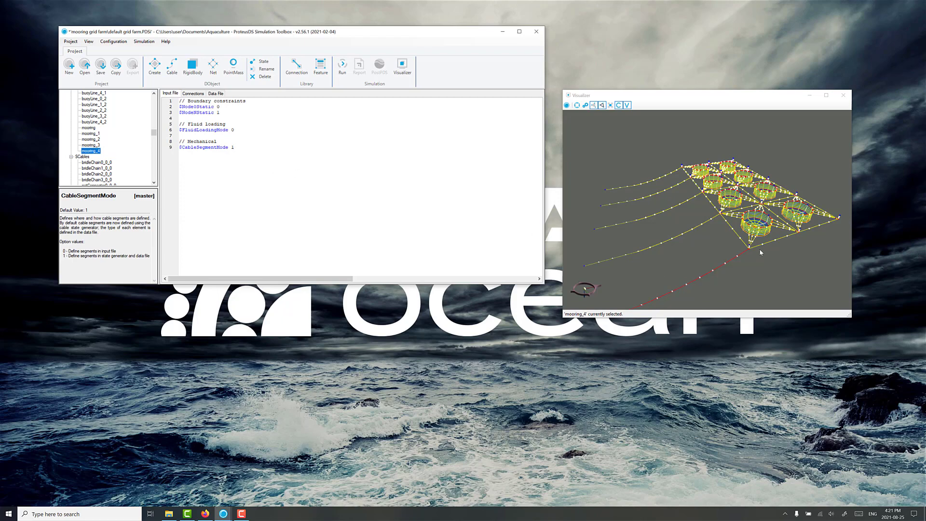
scroll(751, 254, "up", 3)
left_click_drag(750, 253, 676, 211)
scroll(733, 251, "up", 3)
mouse_move(670, 165)
left_mouse_down()
mouse_move(667, 155)
mouse_move(672, 173)
left_mouse_up()
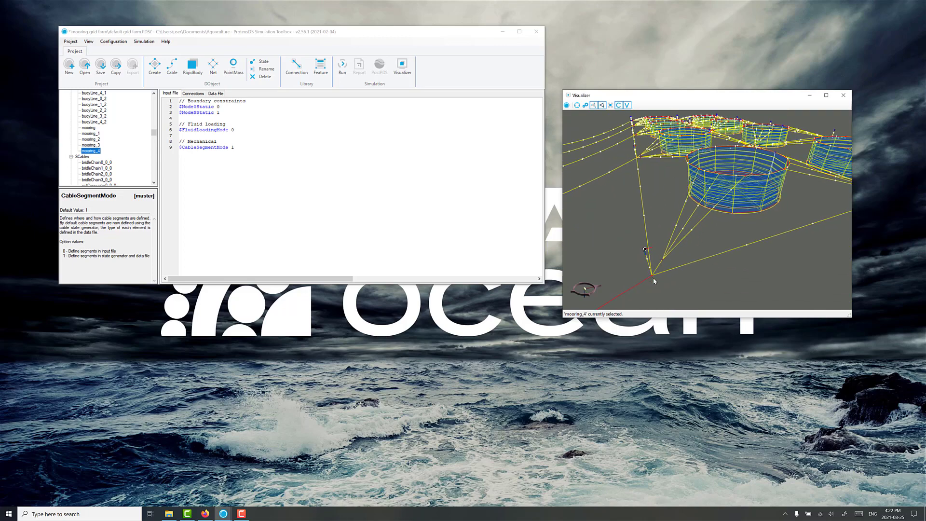
scroll(657, 260, "down", 2)
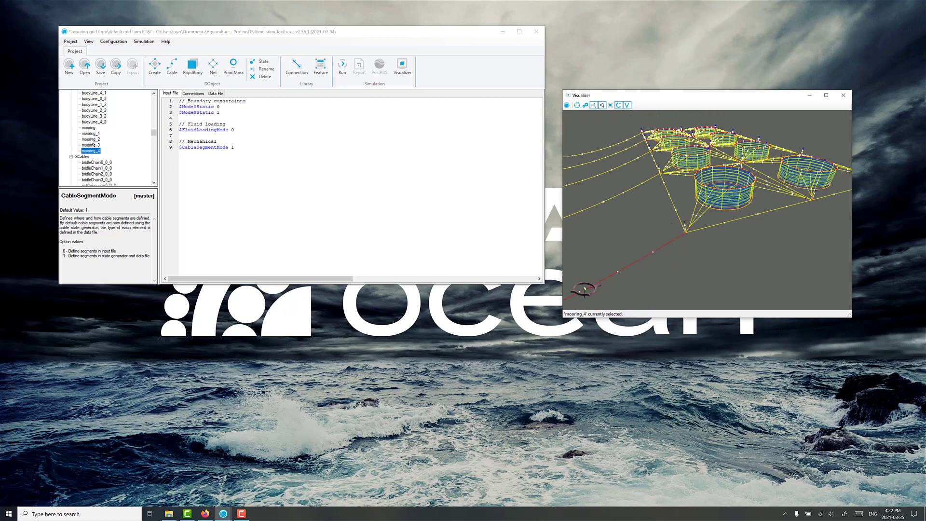
left_click(96, 122)
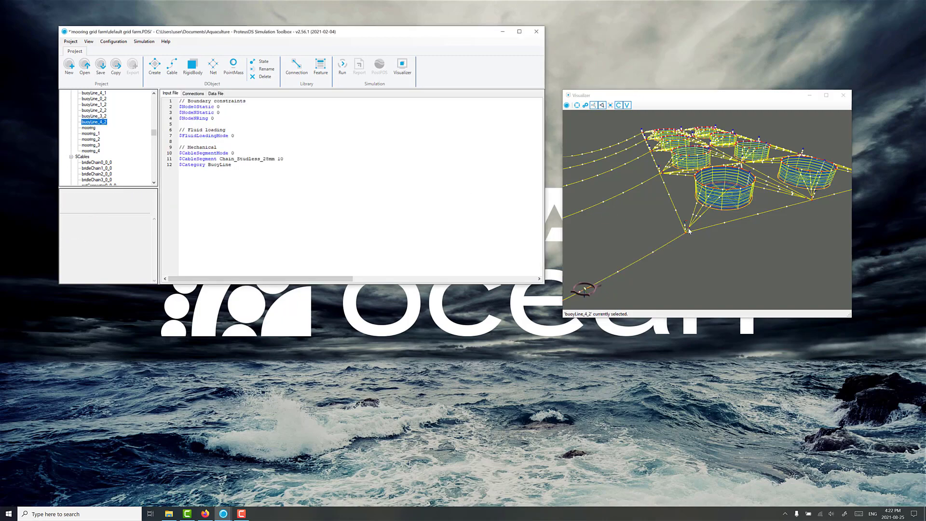
Inspect buoyLine_4_0, gridY3_0 and bridleChain1_3_0 where they meet beneath the net pen
scroll(683, 235, "up", 5)
left_click_drag(683, 238, 730, 240)
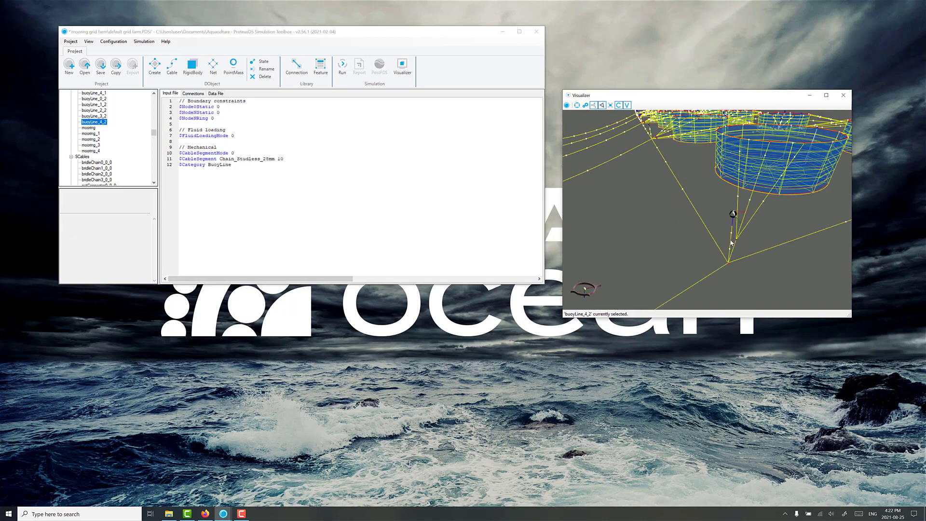
left_click(730, 243)
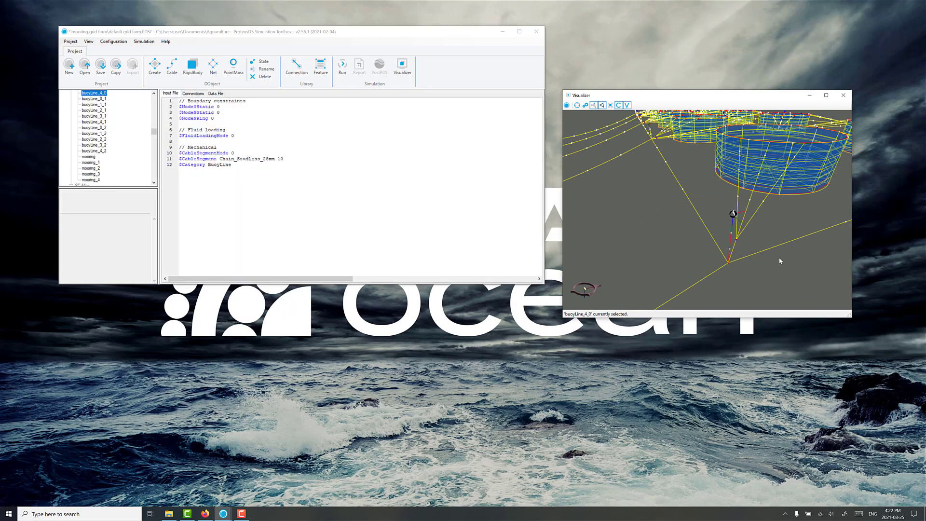
left_click(748, 255)
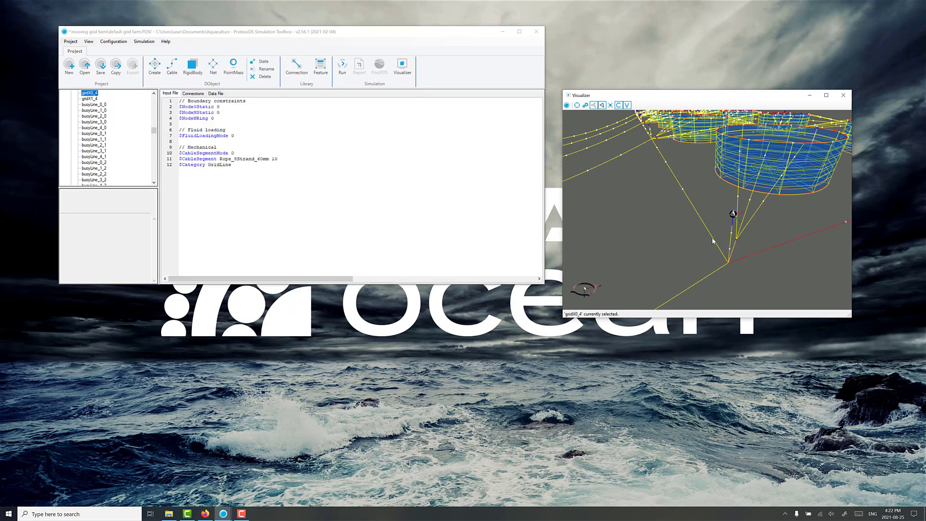
left_click(712, 239)
left_click(736, 246)
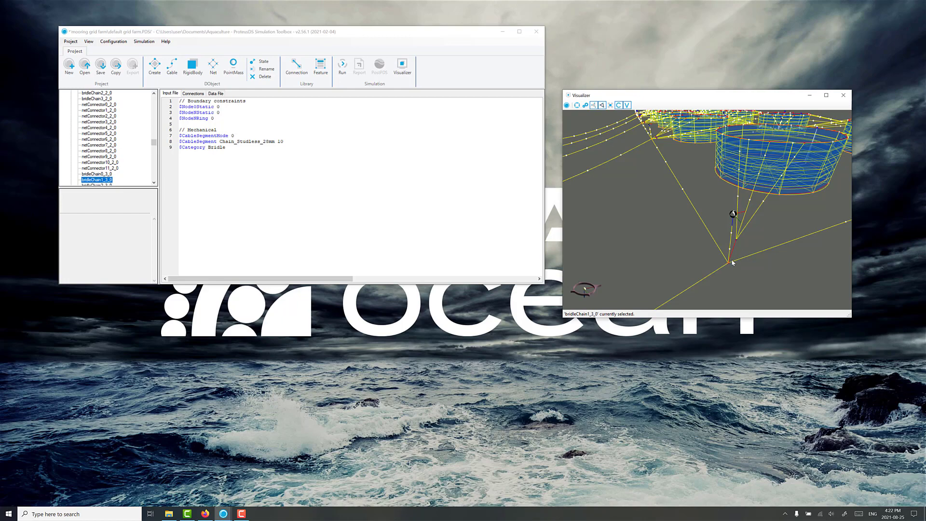
scroll(112, 137, "up", 5)
scroll(112, 136, "up", 4)
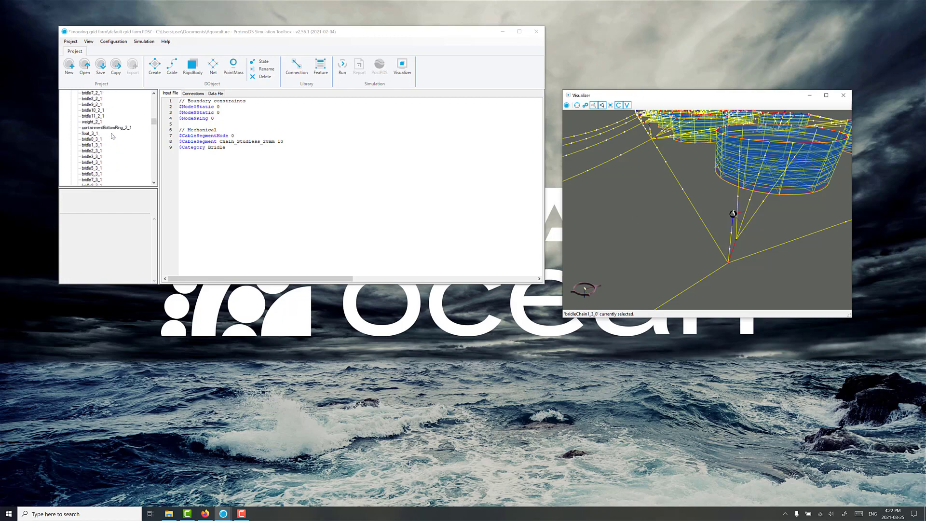
Select the grid lines from gridY0_0 through gridX1_4, showing their shared Rope_8Strand_60mm settings
left_click(95, 150)
scroll(99, 158, "down", 1)
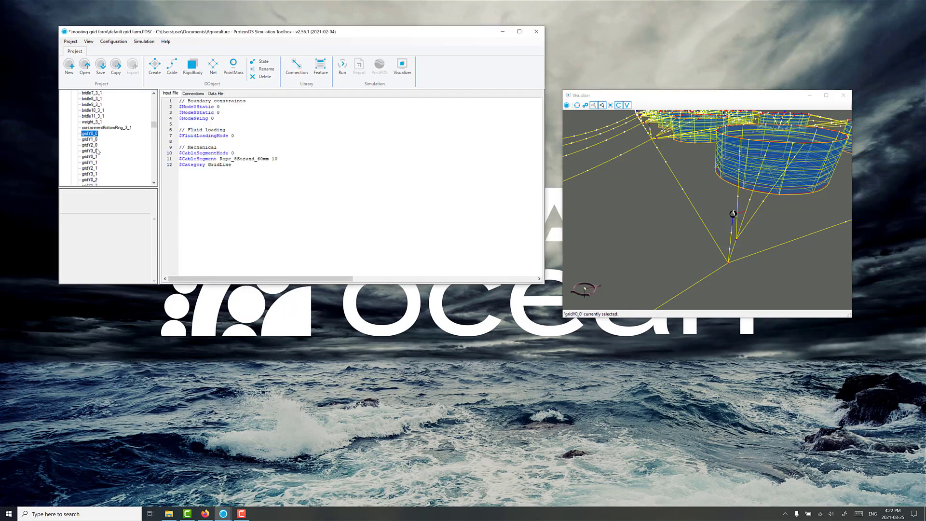
scroll(95, 154, "down", 4)
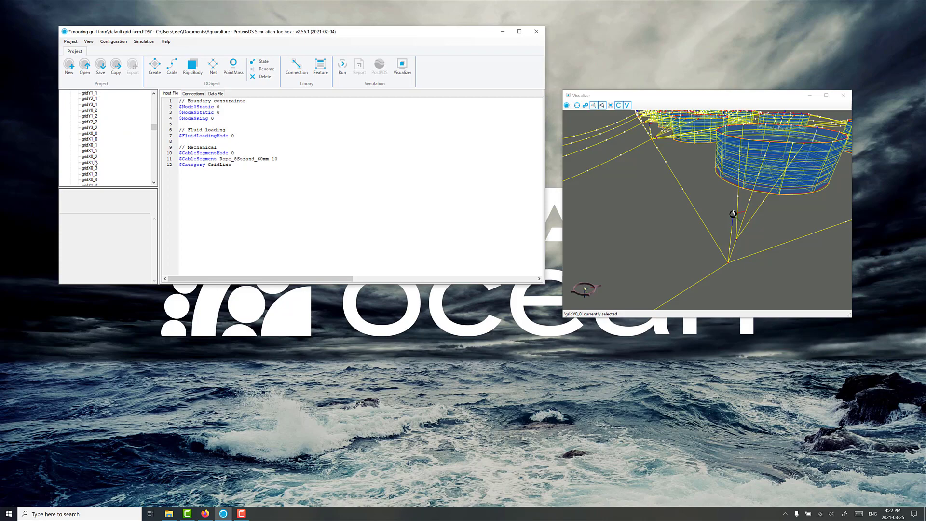
scroll(95, 163, "down", 1)
left_click(96, 168, "shift")
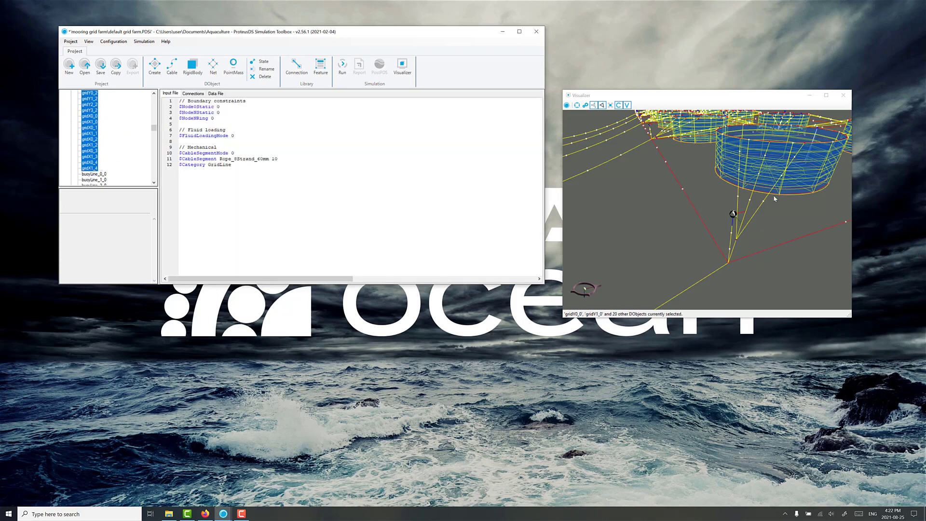
scroll(695, 183, "down", 5)
left_click_drag(685, 178, 670, 227)
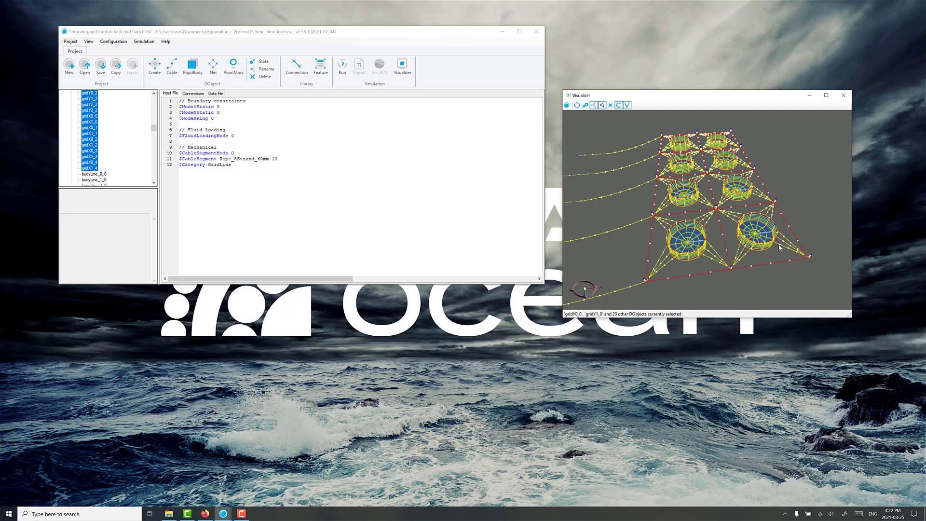
scroll(103, 174, "down", 4)
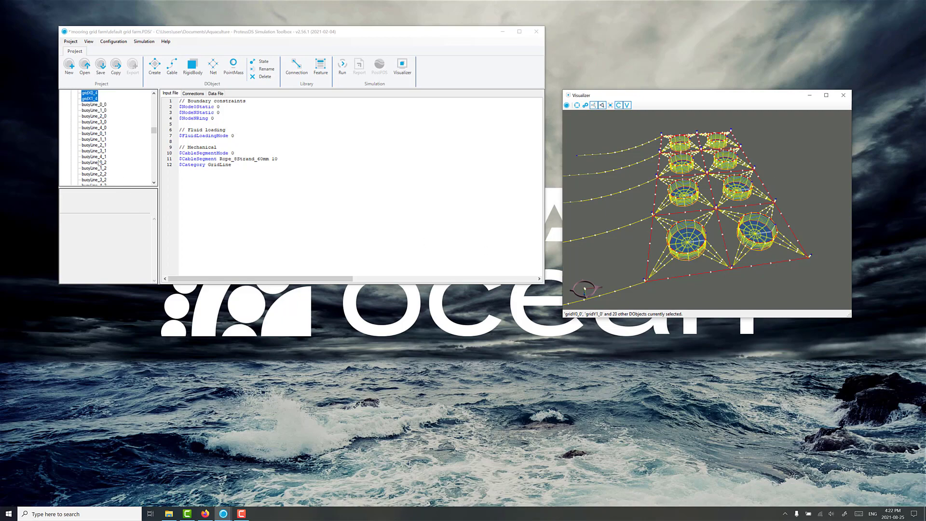
scroll(99, 119, "down", 3)
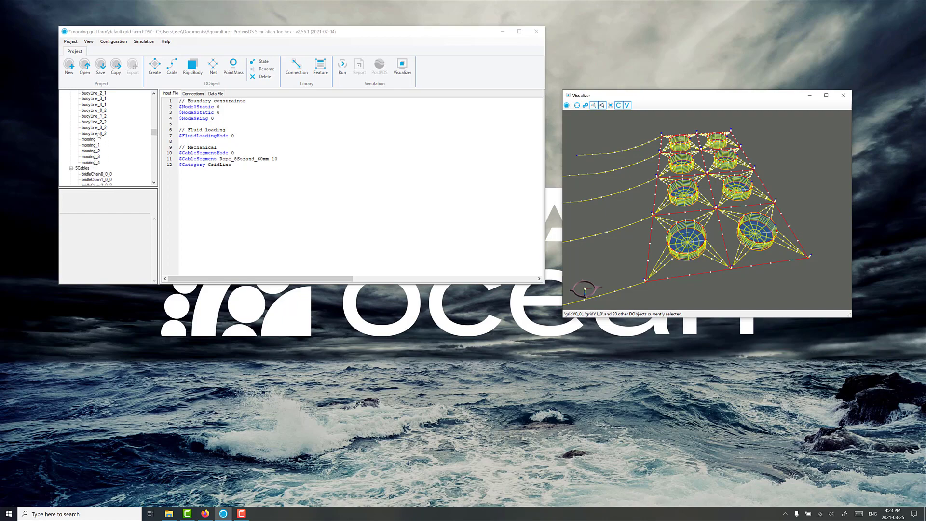
Add the buoy lines, moorings, and bridleChain0_0_0 through bridleChain3_3_0 to the selection
left_click(95, 162, "shift")
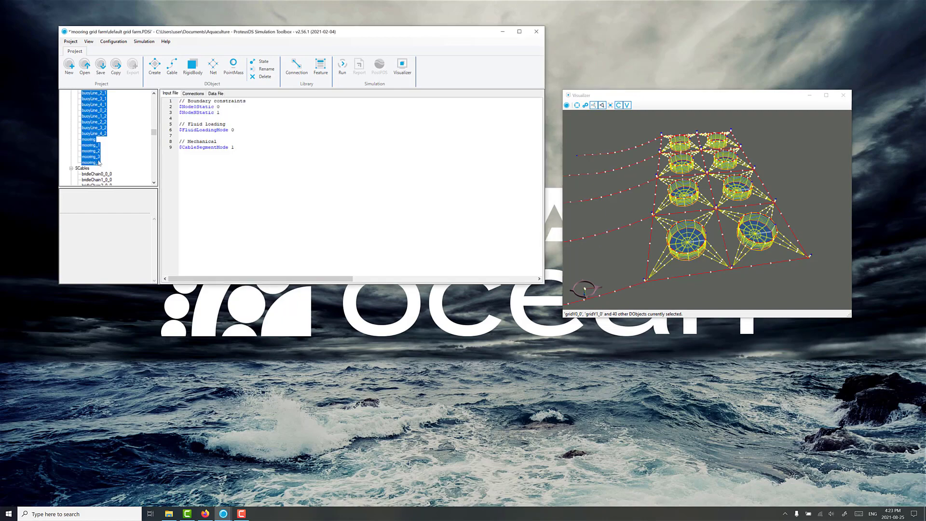
scroll(104, 144, "down", 3)
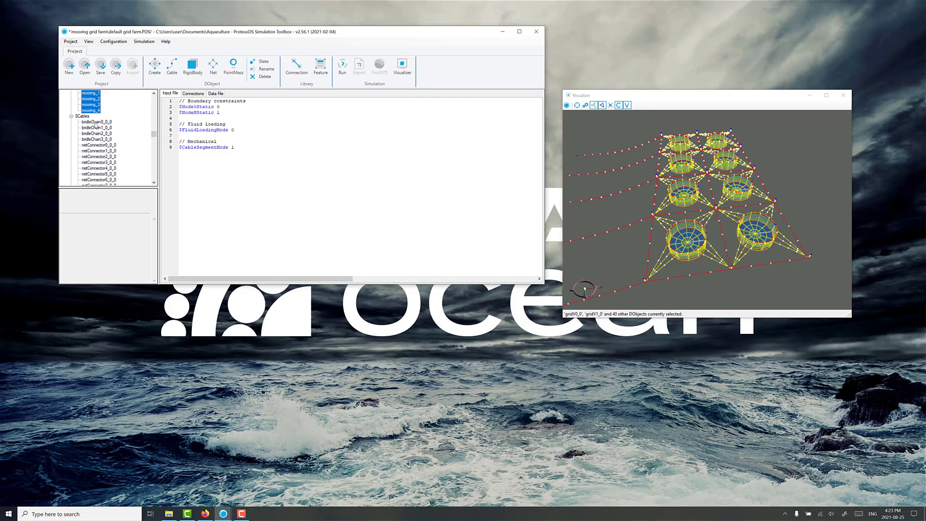
left_click(96, 122, "ctrl")
left_click(97, 127, "ctrl")
left_click(97, 133, "ctrl")
left_click(98, 140, "ctrl")
scroll(106, 150, "down", 4)
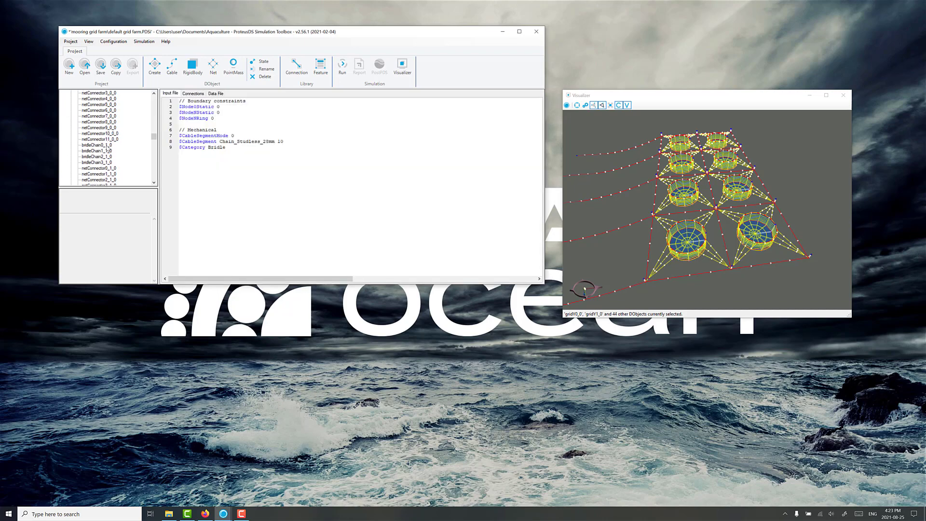
left_click(99, 144, "ctrl")
left_click(99, 151, "ctrl")
left_click(99, 156, "ctrl")
left_click(99, 162, "ctrl")
scroll(108, 152, "down", 5)
left_click(104, 151, "ctrl")
left_click(105, 156, "ctrl")
left_click(109, 162, "ctrl")
left_click(111, 168, "ctrl")
scroll(109, 159, "down", 6)
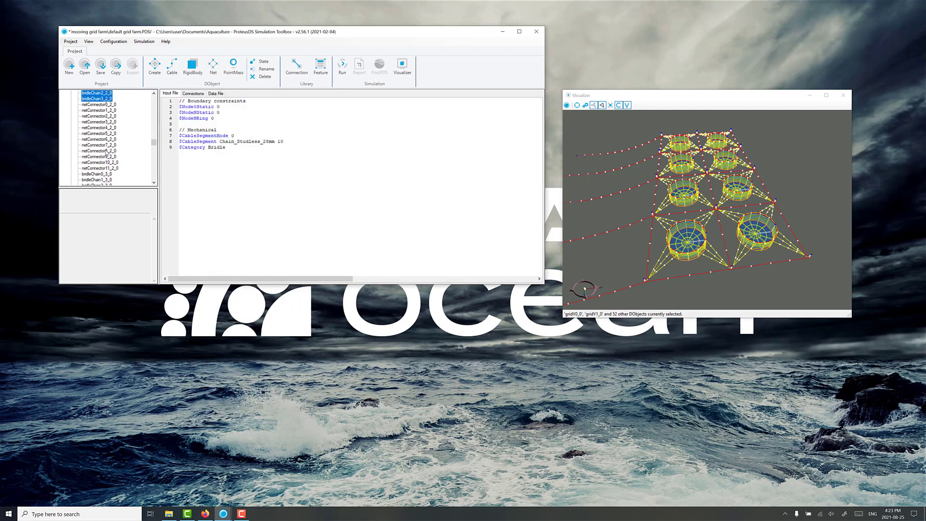
left_click(103, 139, "ctrl")
left_click(103, 145, "ctrl")
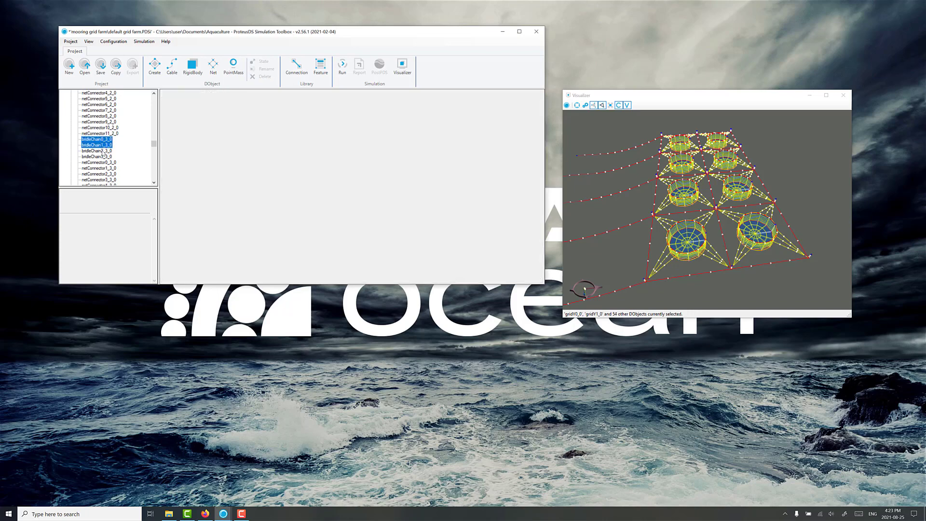
left_click(106, 150, "ctrl")
left_click(108, 157, "ctrl")
scroll(109, 149, "down", 2)
scroll(108, 153, "down", 3)
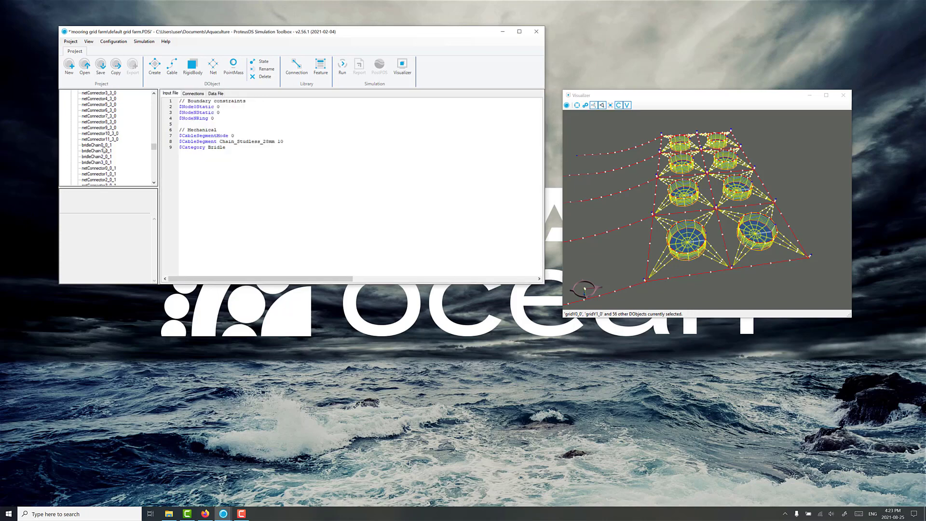
Add the second-level bridle chains, bridleChain0_0_1 through bridleChain3_3_1, to the selection
left_click(102, 144, "ctrl")
left_click(103, 150, "ctrl")
left_click(106, 156, "ctrl")
left_click(106, 162, "ctrl")
scroll(103, 155, "down", 1)
scroll(103, 147, "down", 5)
left_click(105, 133, "ctrl")
left_click(106, 139, "ctrl")
left_click(108, 145, "ctrl")
left_click(109, 150, "ctrl")
scroll(108, 146, "down", 4)
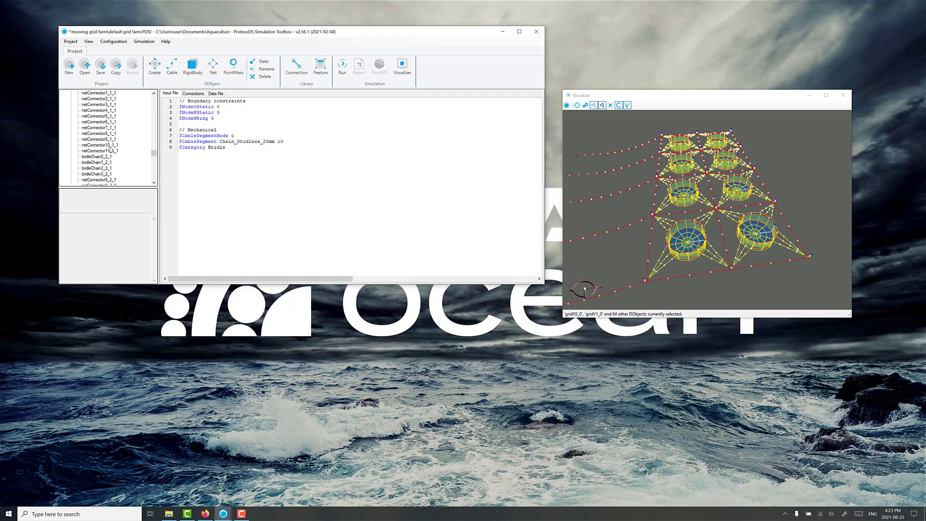
left_click(106, 157, "ctrl")
left_click(106, 162, "ctrl")
left_click(108, 168, "ctrl")
left_click(109, 174, "ctrl")
scroll(109, 174, "down", 7)
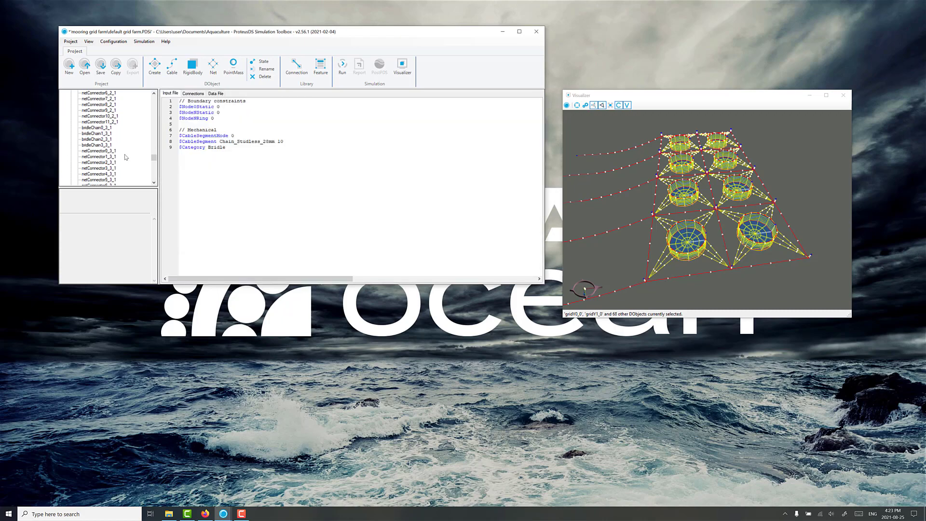
left_click(102, 128, "ctrl")
left_click(104, 133, "ctrl")
left_click(106, 139, "ctrl")
left_click(110, 145, "ctrl")
scroll(115, 147, "down", 2)
scroll(120, 140, "up", 2)
scroll(120, 130, "down", 2)
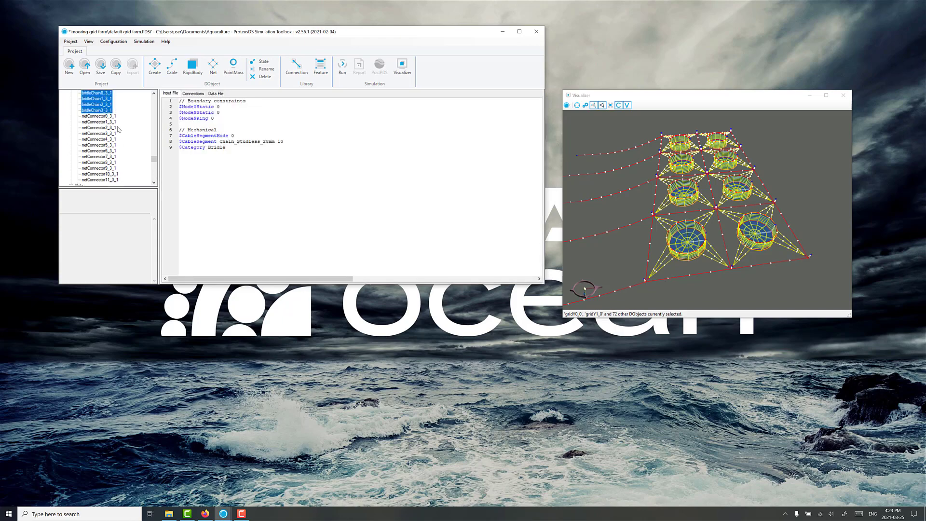
Start the Auto-Connect Cables assistant, review the checked cables, and proceed to connection selection
left_click(114, 42)
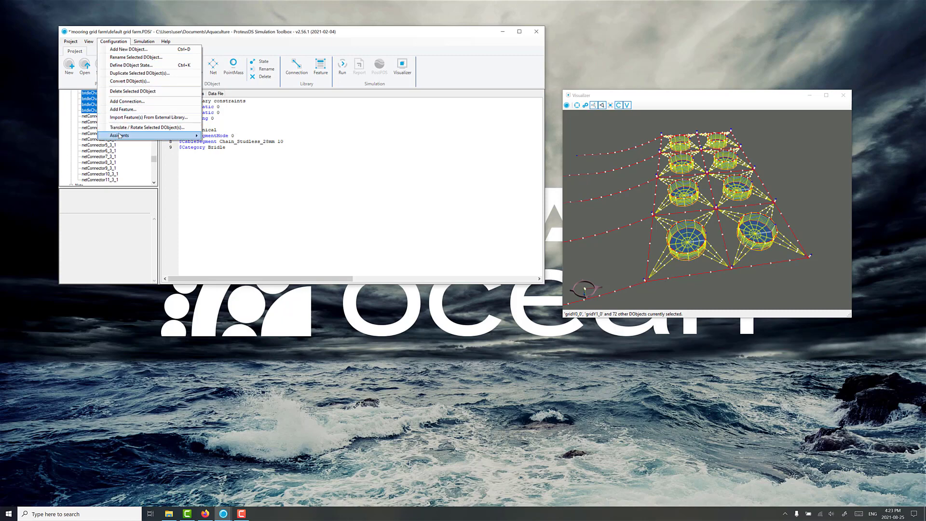
mouse_move(120, 135)
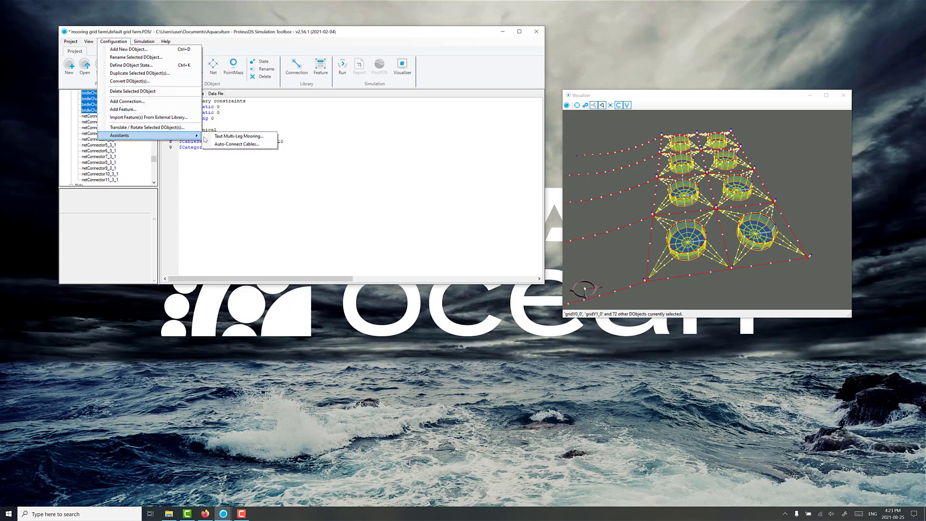
left_click(237, 144)
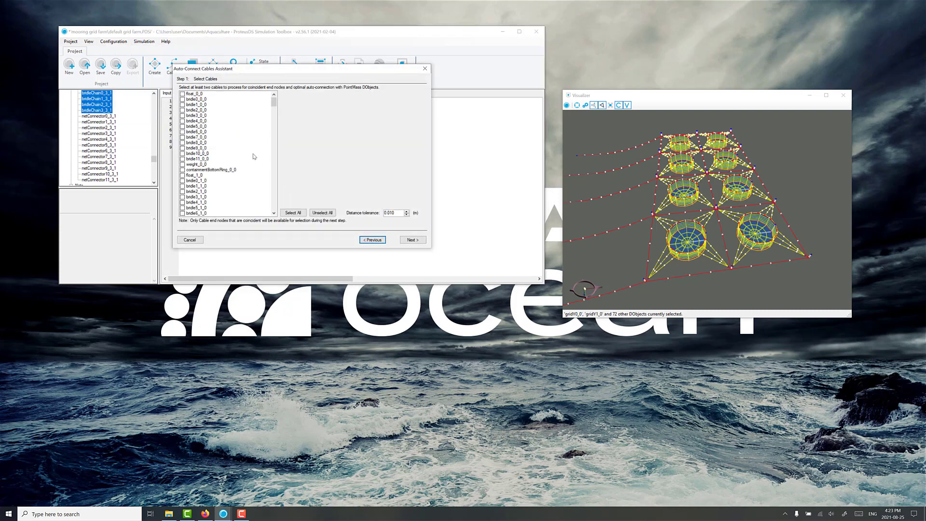
scroll(229, 144, "down", 2)
scroll(229, 144, "down", 5)
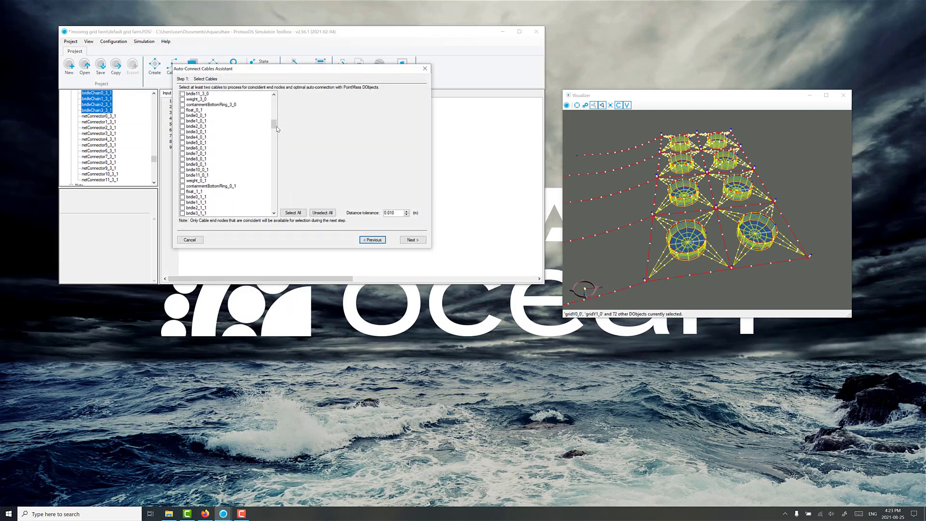
left_click_drag(274, 128, 274, 166)
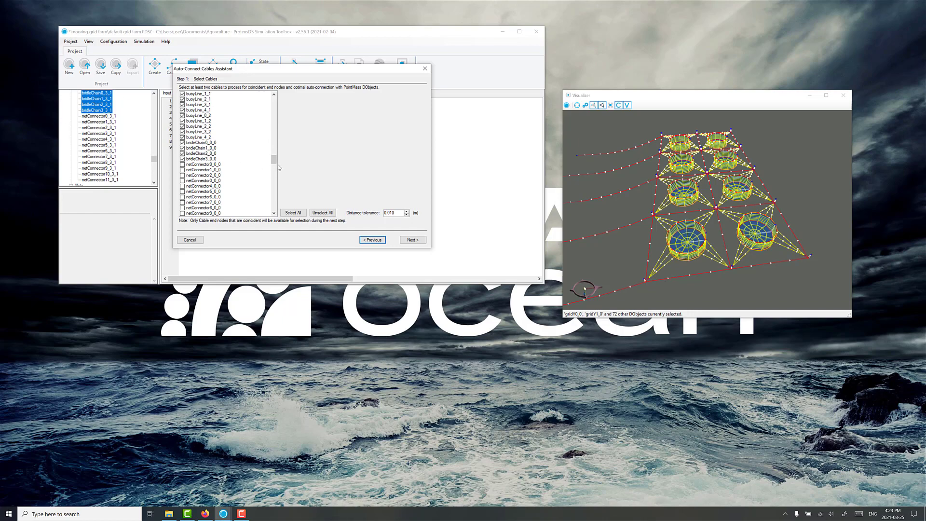
left_click_drag(273, 161, 273, 185)
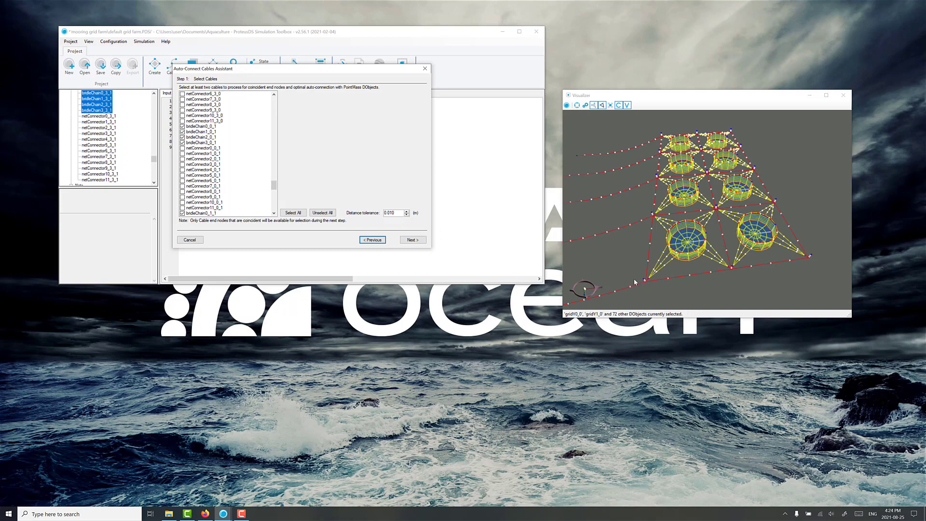
left_click(412, 240)
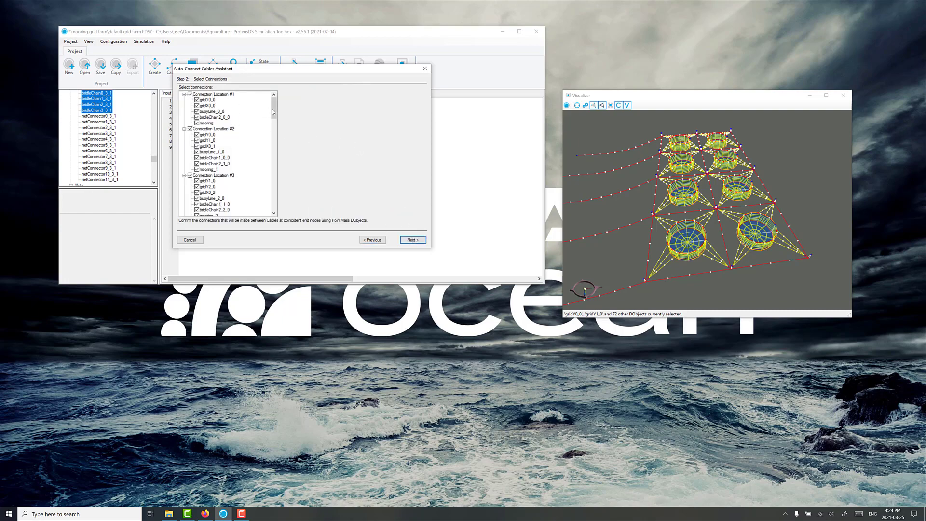
Keep all 15 proposed connection locations checked and continue to defining point masses
left_click_drag(273, 108, 282, 213)
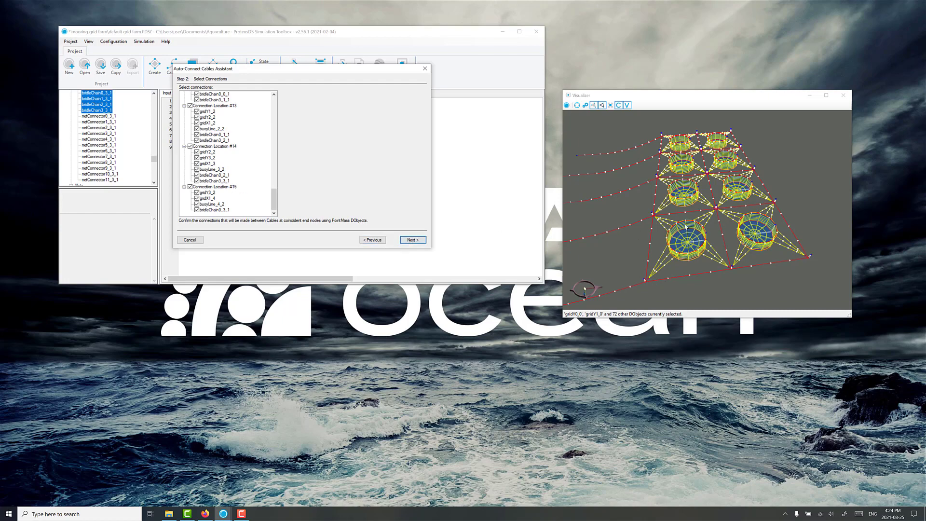
left_click(411, 240)
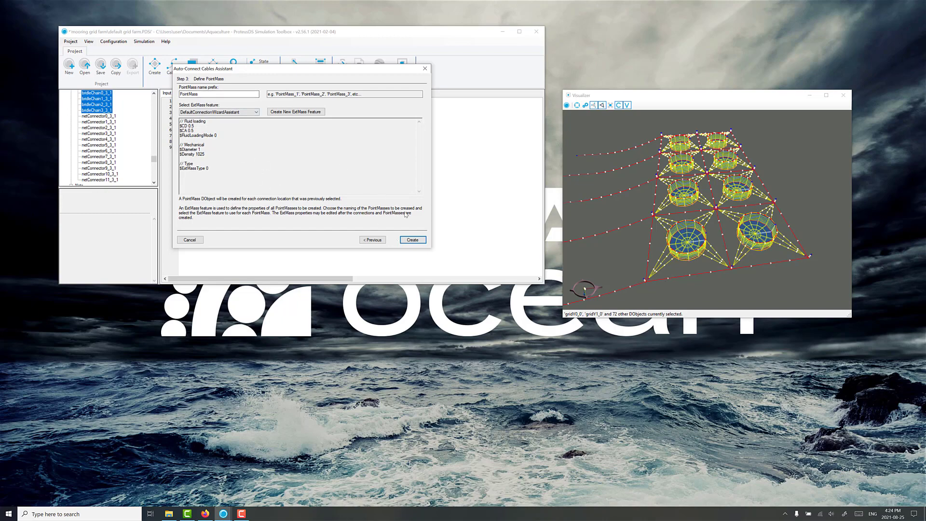
Create PointMass-prefixed point masses with the DefaultConnectionWizardAssistant feature at every connection
left_click(413, 240)
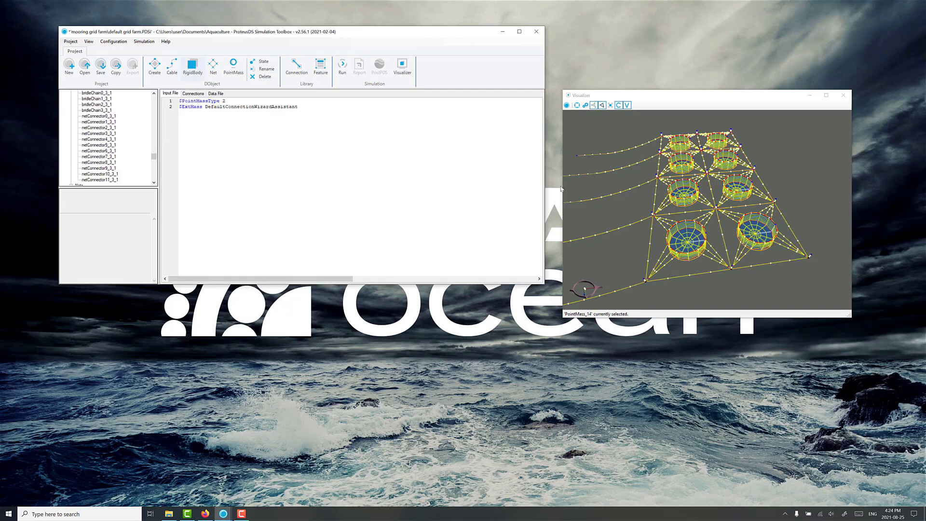
Orbit and zoom the 3-D view to inspect the connected grid farm's mooring lines
left_click_drag(624, 215, 681, 206)
scroll(663, 217, "up", 5)
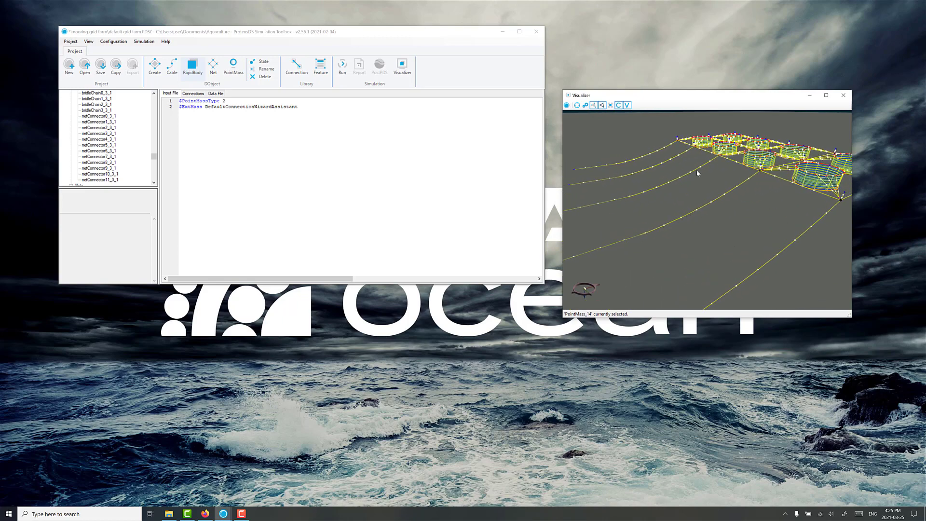
left_click_drag(742, 195, 699, 214)
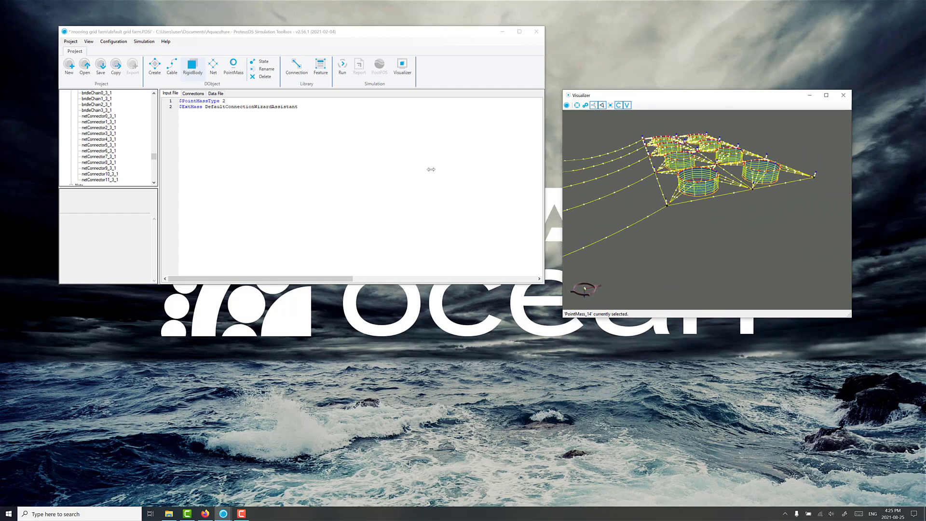